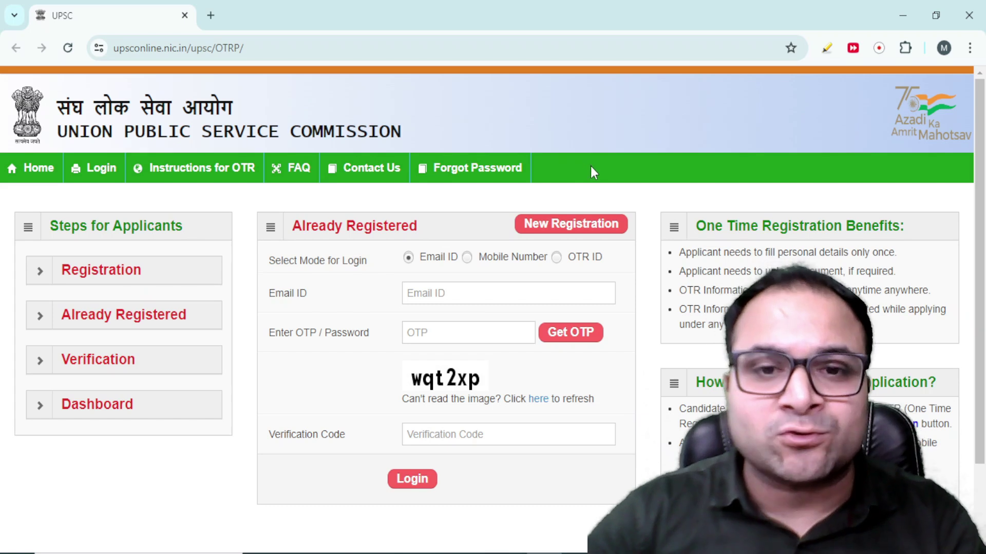
Set the login mode to Mobile Number and go to the mobile number field of the sign-in form
click(467, 258)
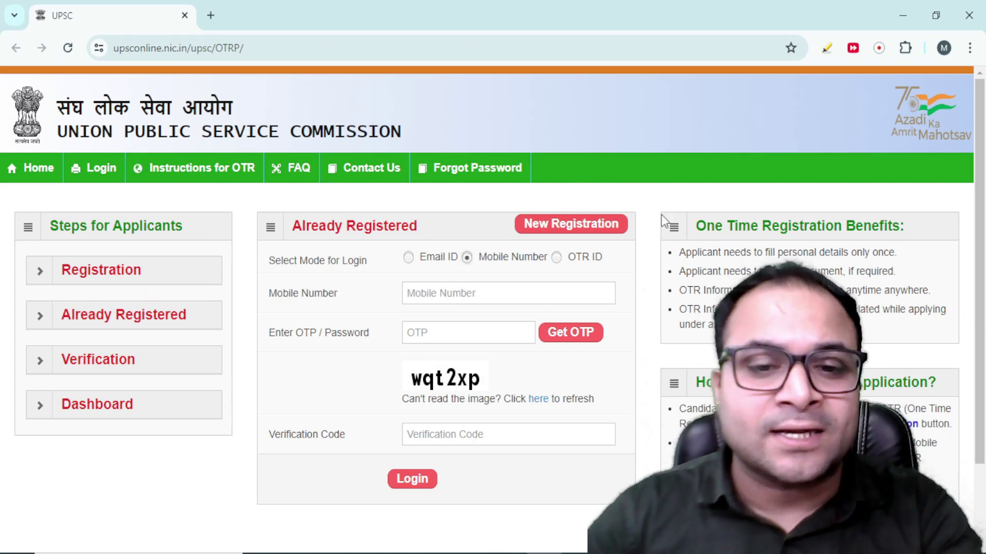
click(456, 438)
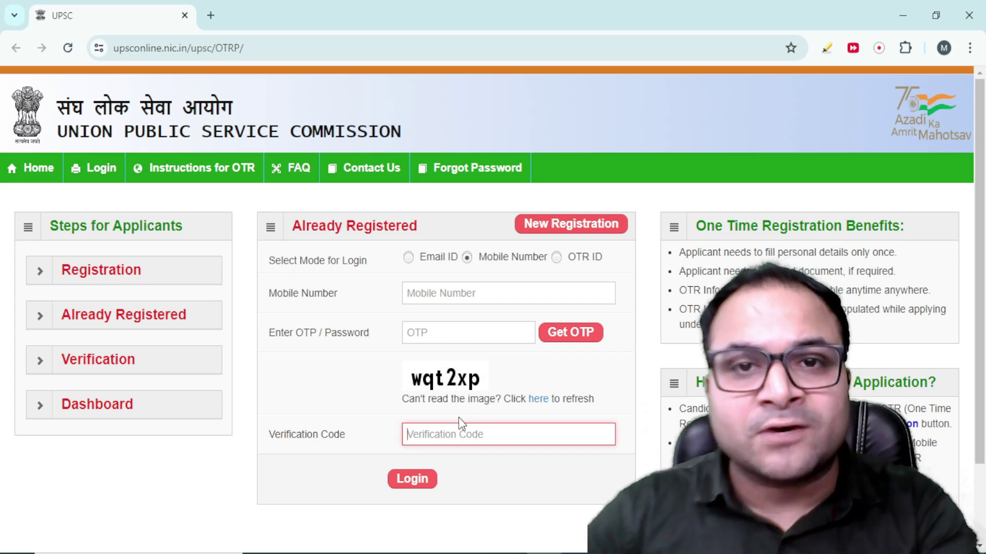
click(463, 296)
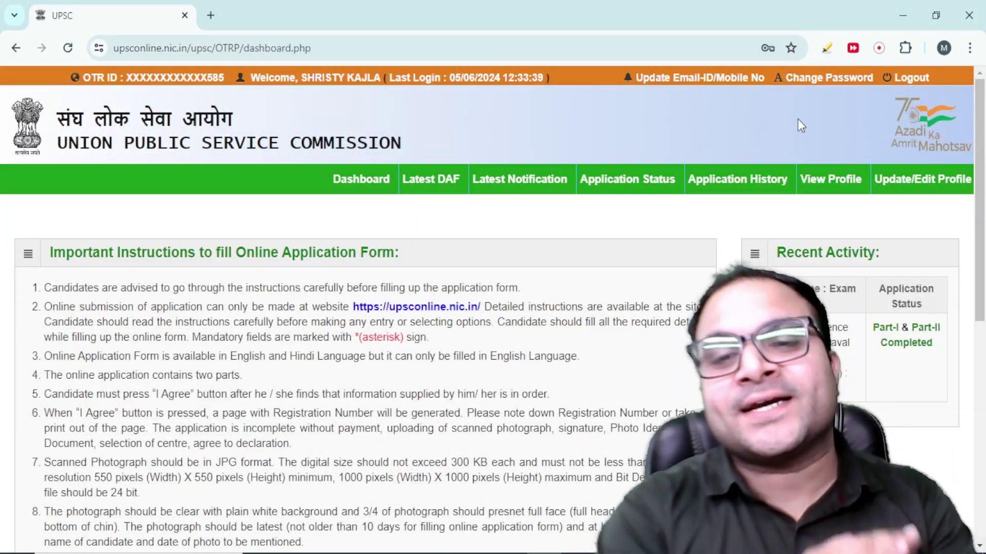
Choose to update the examination application form other than the OTR profile, and open Part-I editing for the NDA & NA Examination (II) 2024
scroll(525, 346, down, 1)
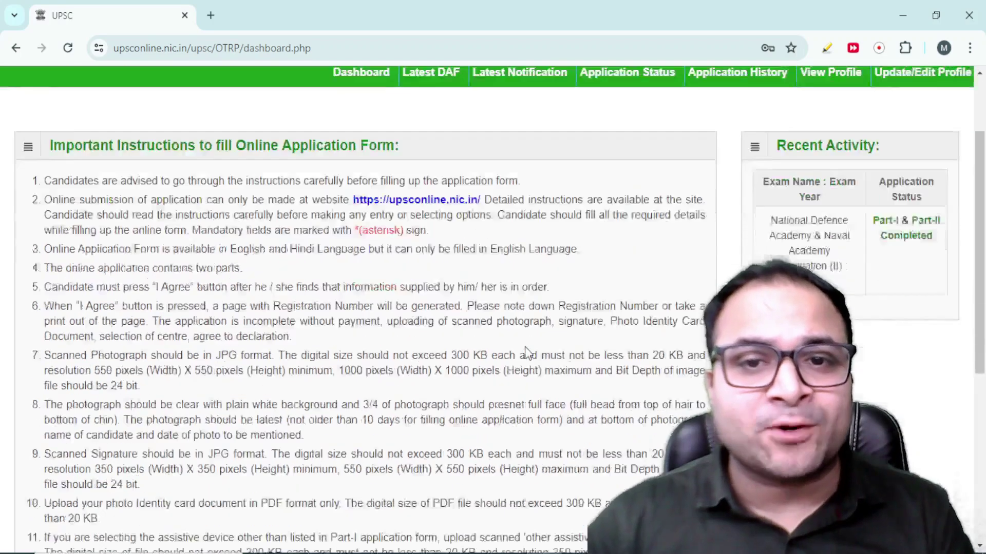
scroll(534, 354, up, 1)
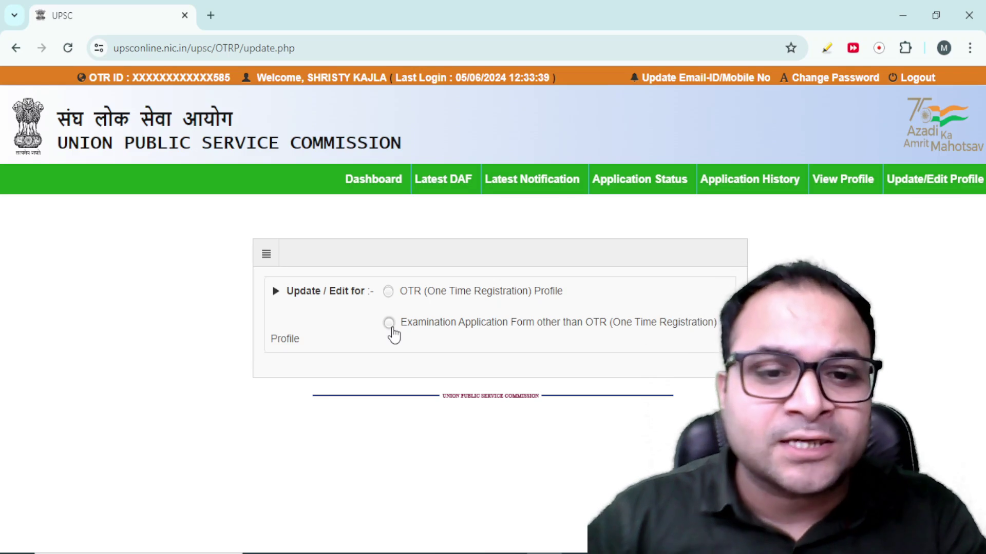
click(391, 330)
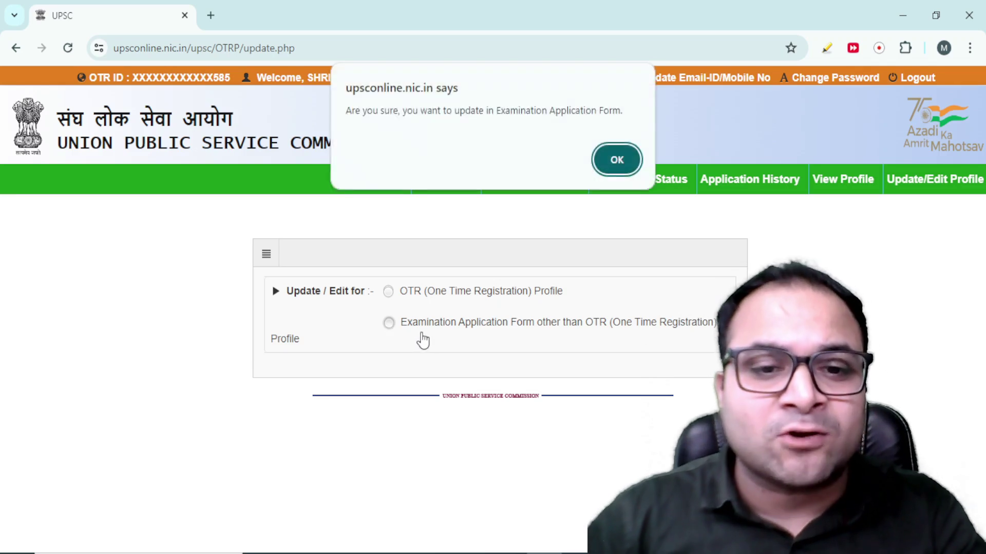
click(617, 163)
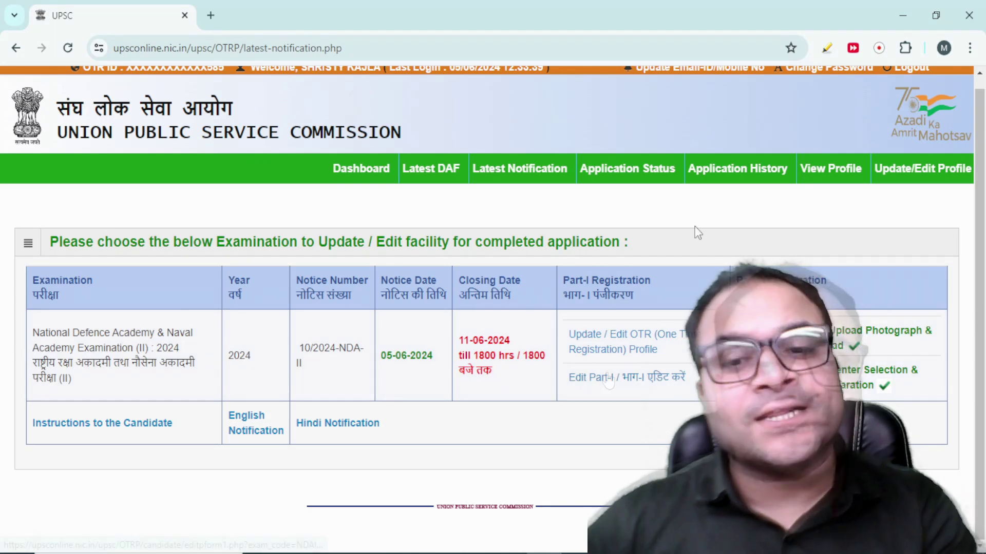
click(609, 380)
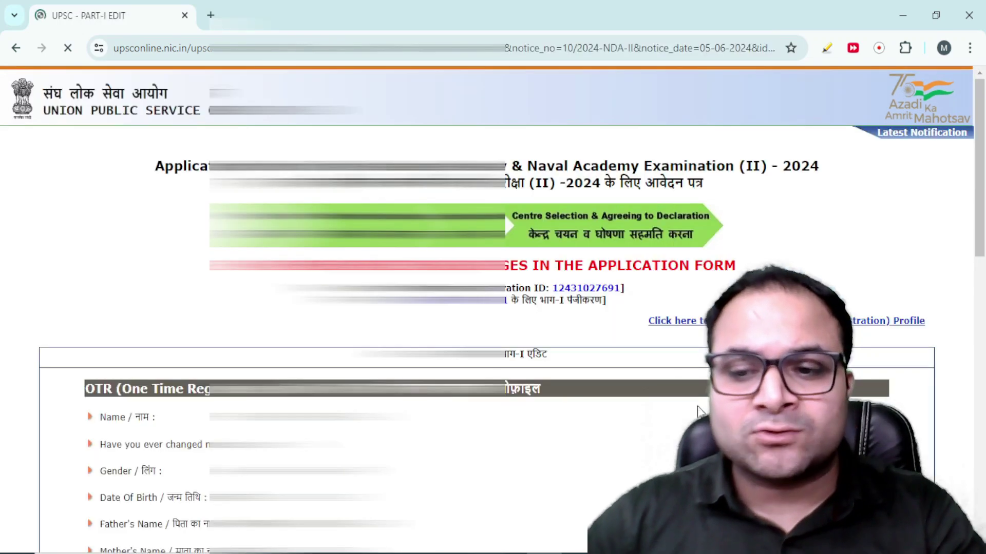
Examine the Part-I edit form's OTR profile, nationality, marital status, community, fee remission, educational qualification and address entries
scroll(541, 374, down, 3)
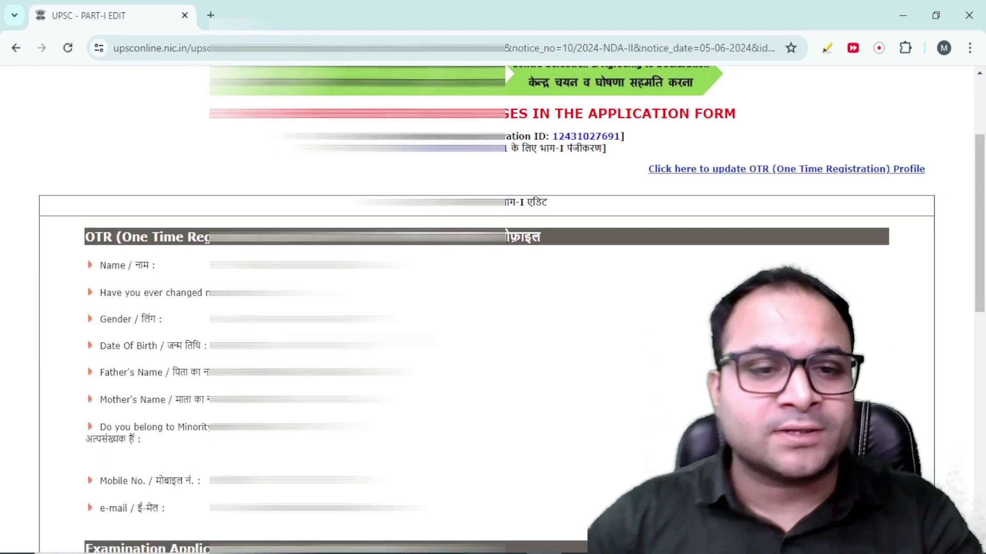
scroll(500, 353, down, 9)
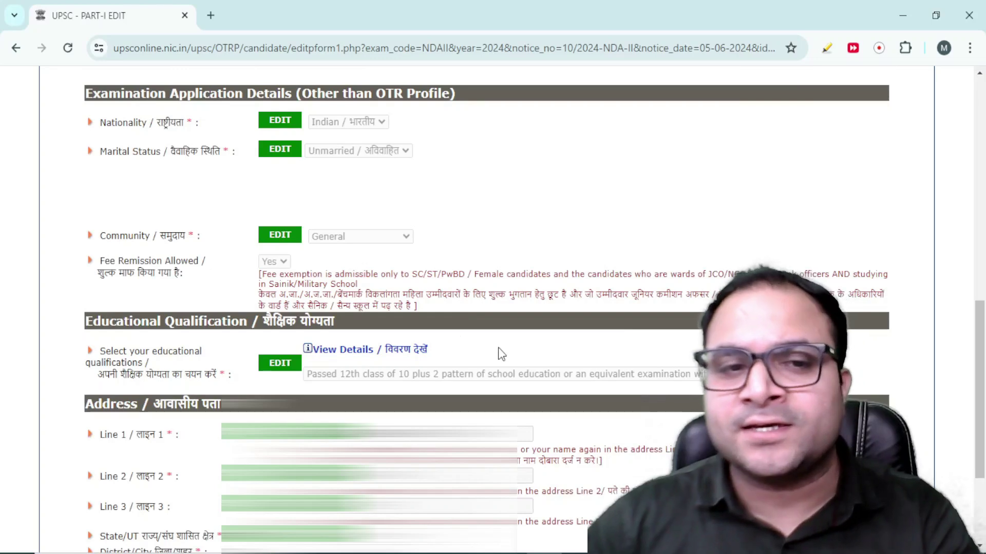
scroll(498, 348, down, 3)
scroll(498, 348, up, 6)
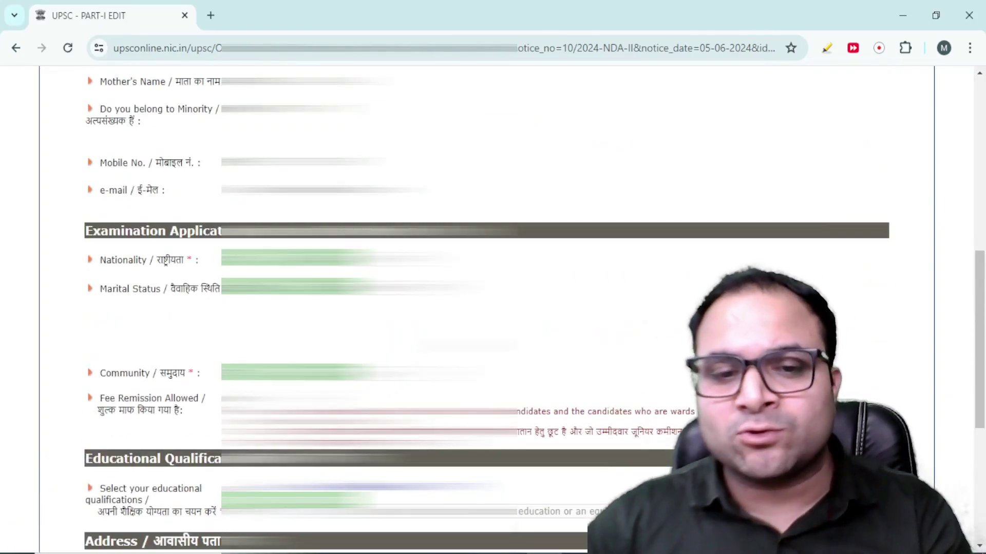
scroll(497, 348, down, 6)
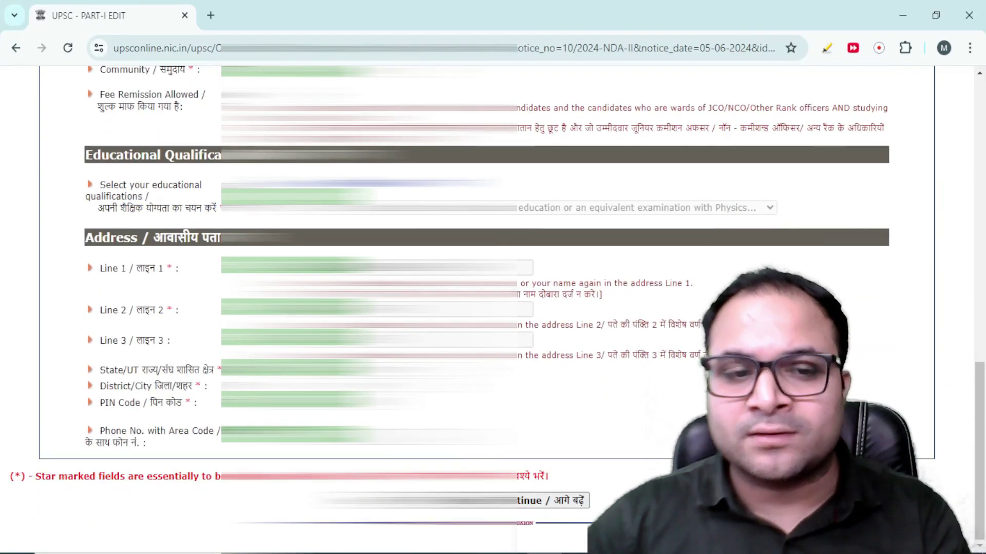
scroll(498, 348, up, 10)
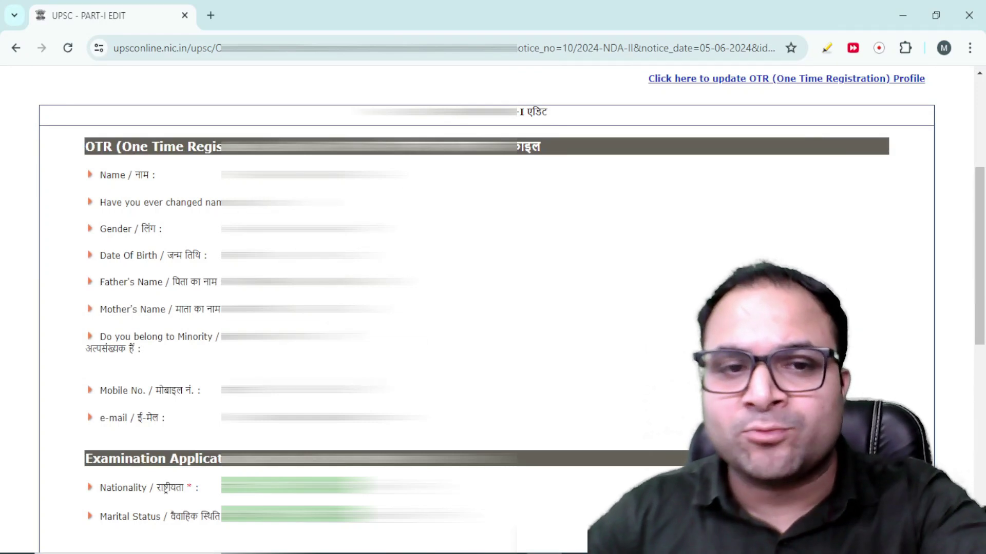
scroll(171, 343, down, 3)
scroll(170, 343, down, 2)
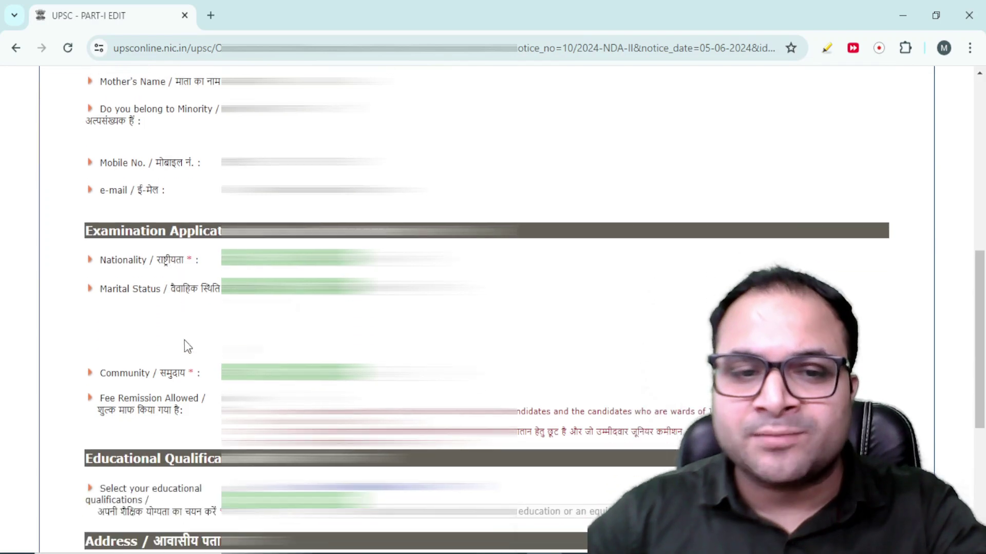
scroll(167, 313, down, 2)
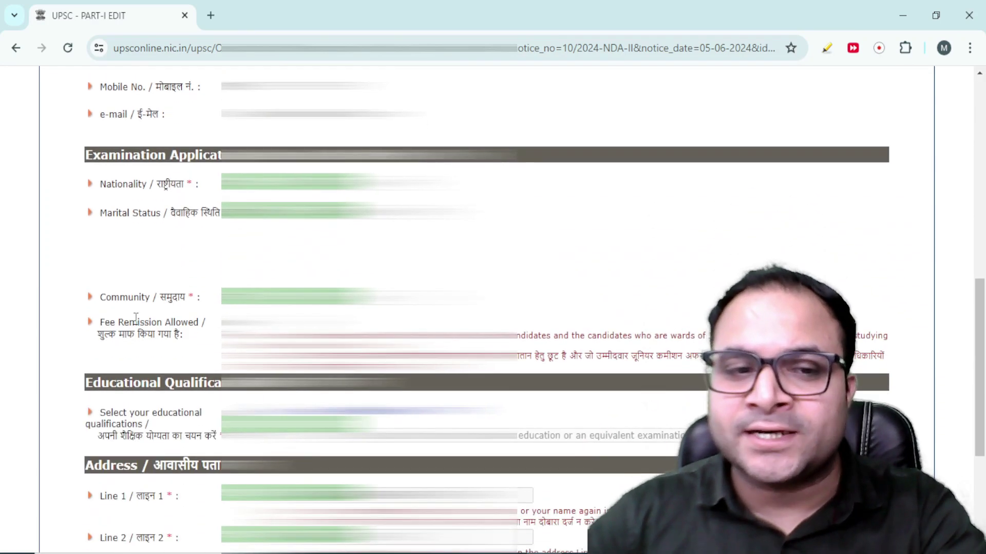
scroll(204, 292, down, 2)
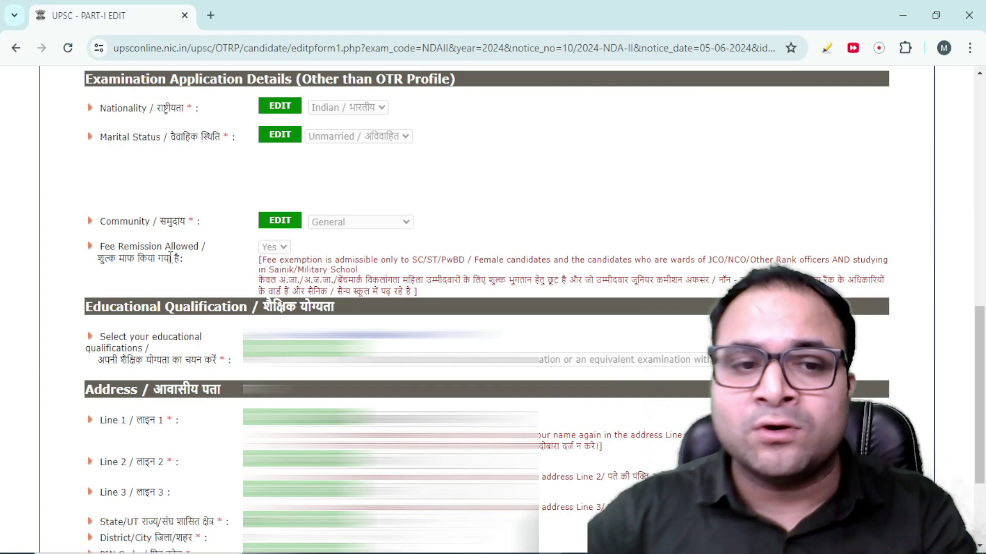
scroll(169, 343, down, 1)
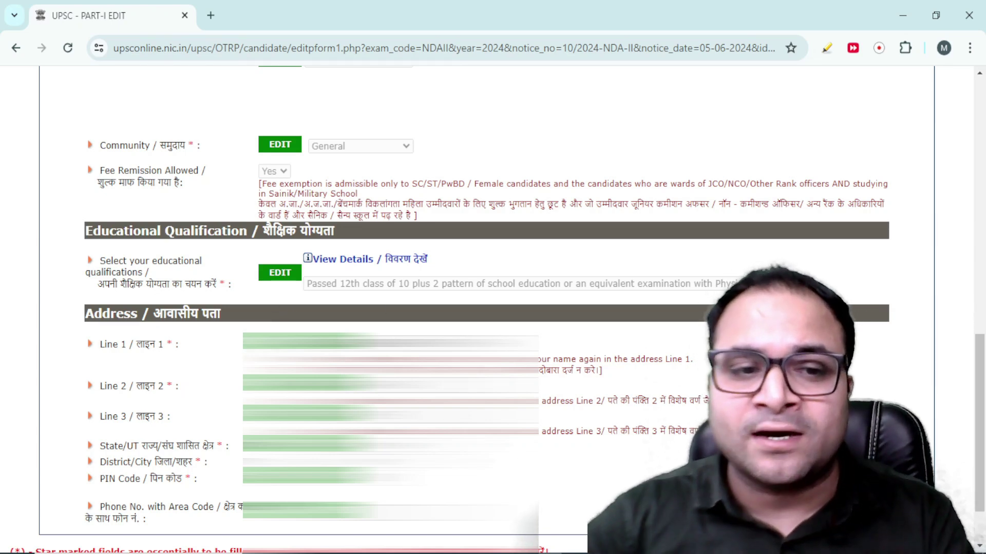
scroll(284, 276, down, 2)
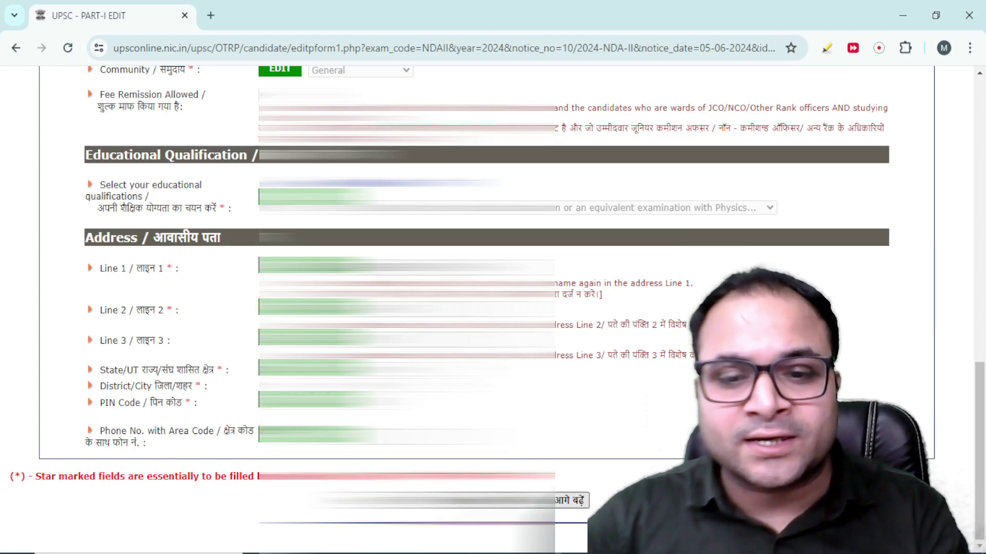
Continue from the Part-I details to the photo identity card page and dismiss the translation offer
scroll(518, 377, up, 15)
scroll(521, 380, down, 15)
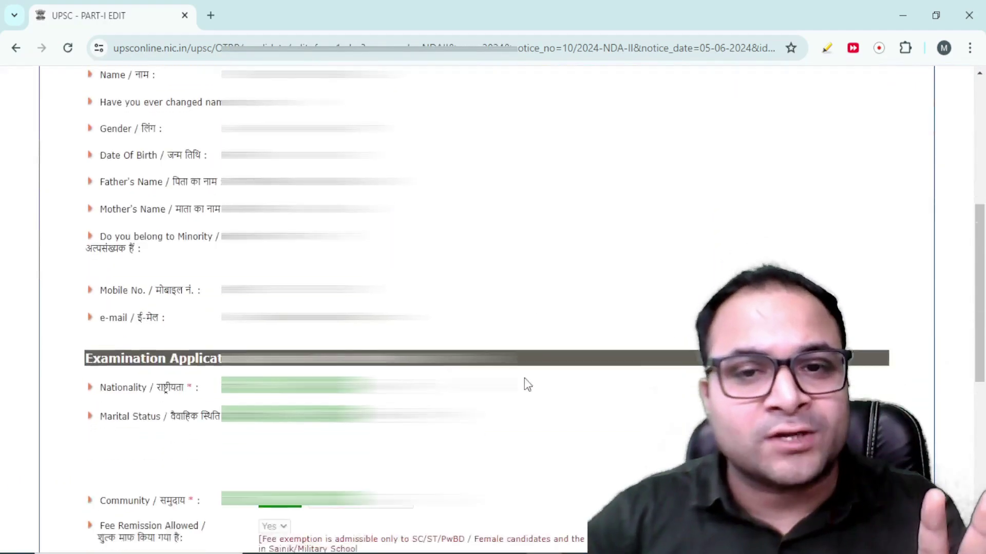
scroll(549, 408, up, 6)
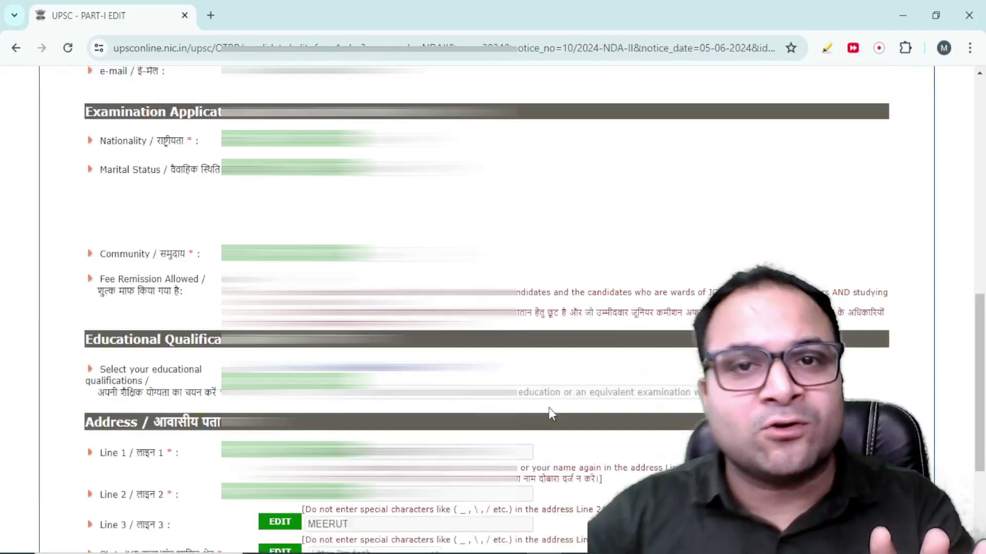
scroll(570, 426, down, 6)
click(550, 504)
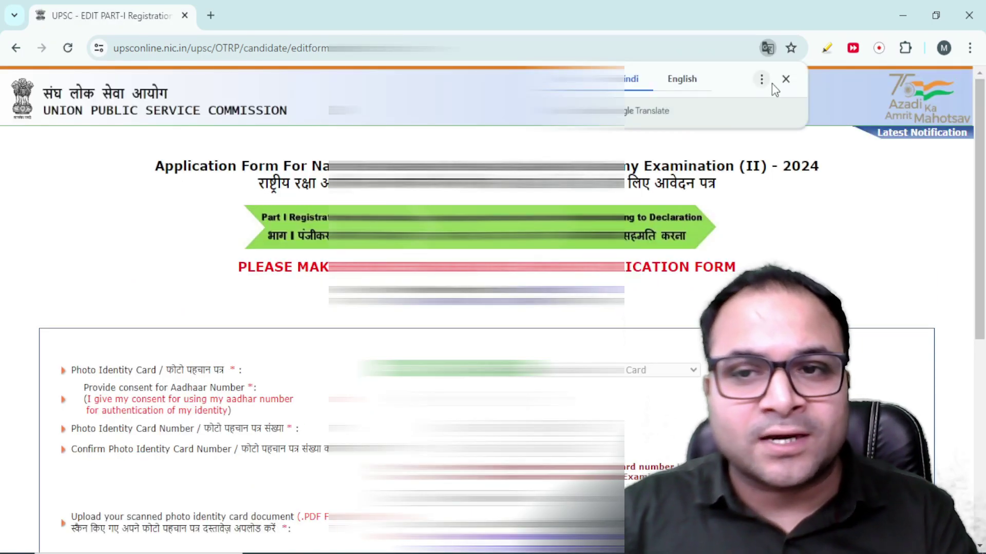
click(786, 79)
Examine the photo identity card fields and the specific details for the NDA & NA Examination
scroll(775, 95, down, 1)
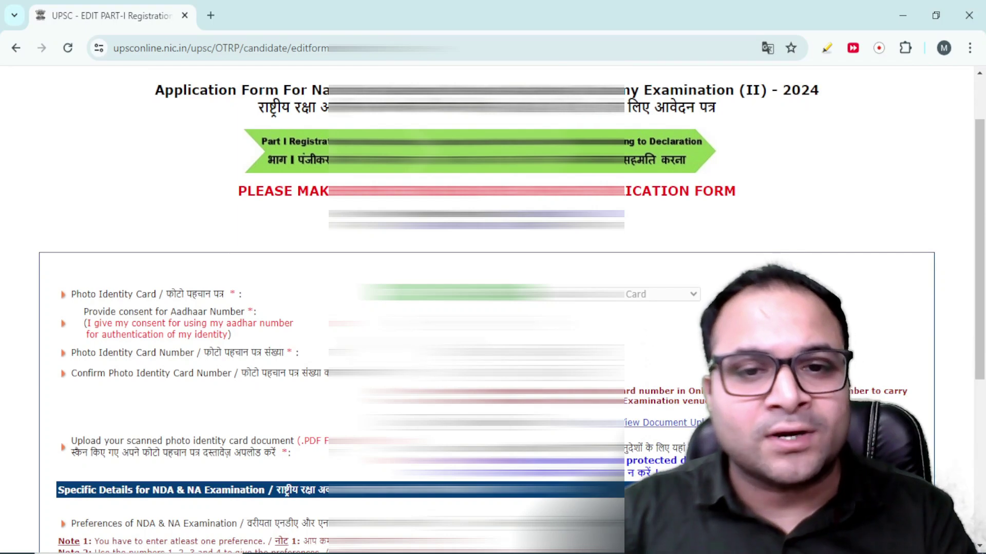
scroll(492, 308, down, 4)
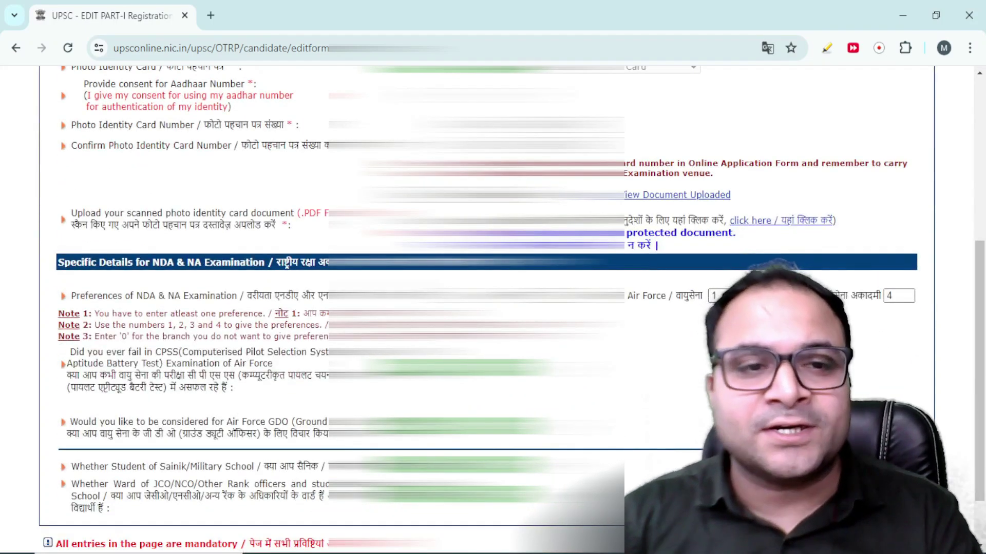
scroll(493, 308, up, 1)
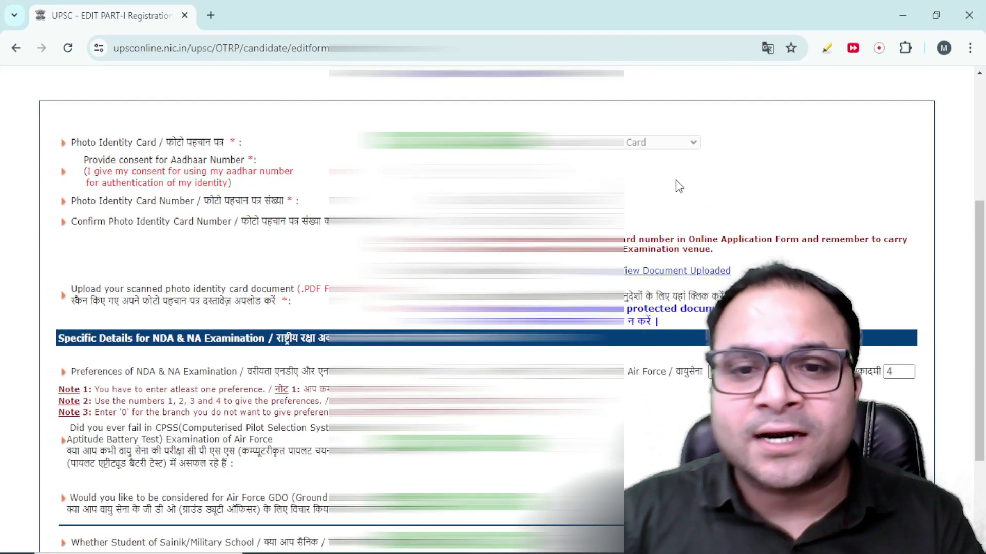
scroll(310, 233, down, 3)
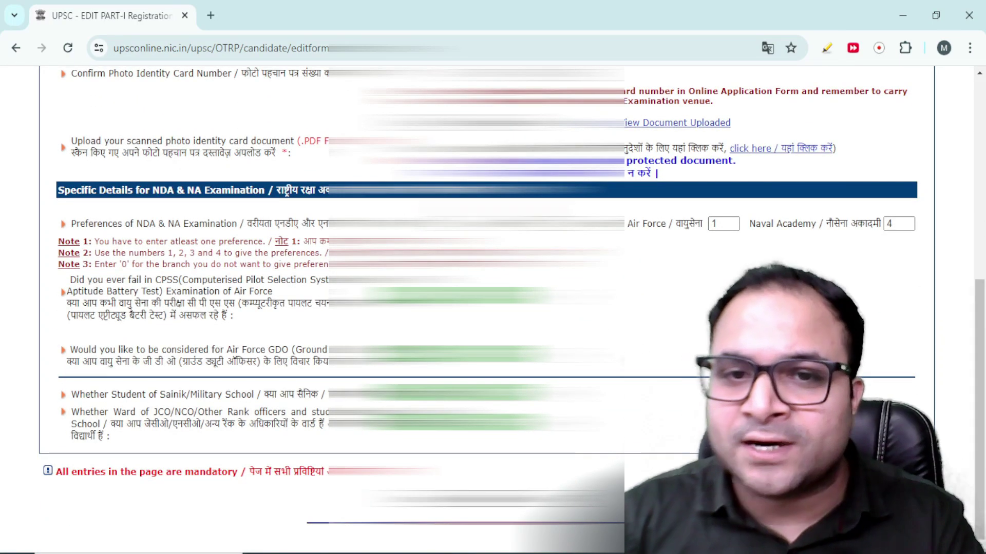
scroll(157, 141, up, 1)
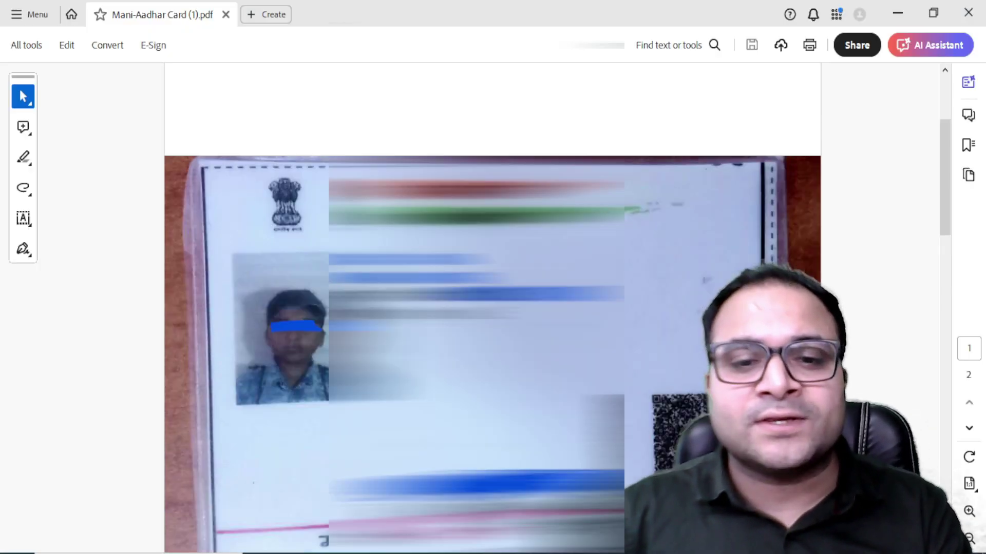
Review both pages of the uploaded photo identity card PDF in the PDF viewer
scroll(491, 308, down, 4)
scroll(492, 308, up, 2)
scroll(492, 308, down, 8)
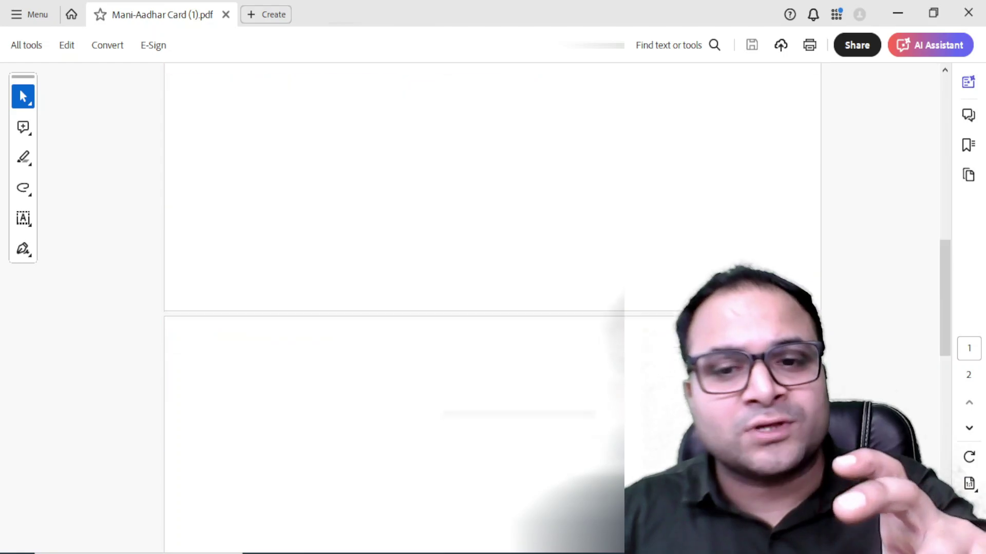
scroll(492, 308, down, 8)
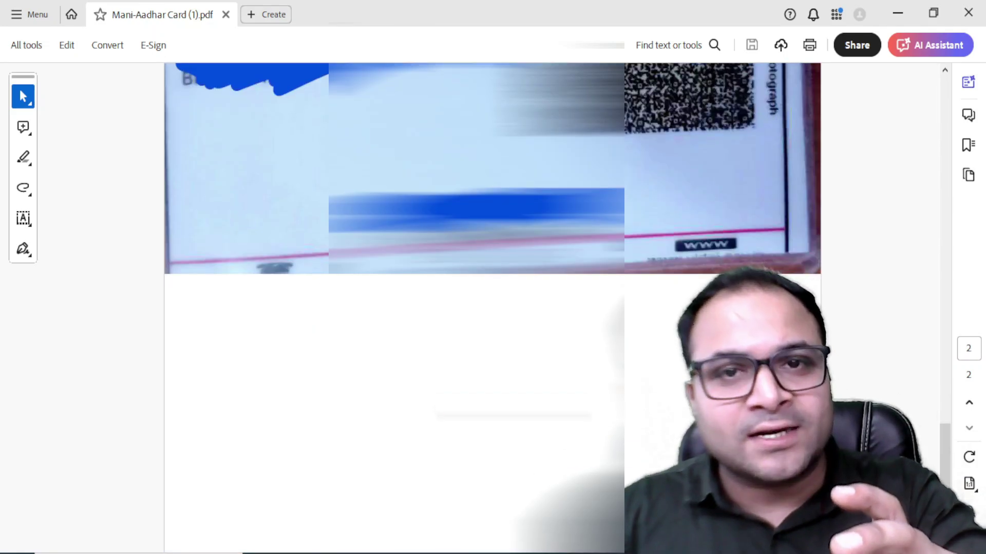
scroll(492, 308, up, 10)
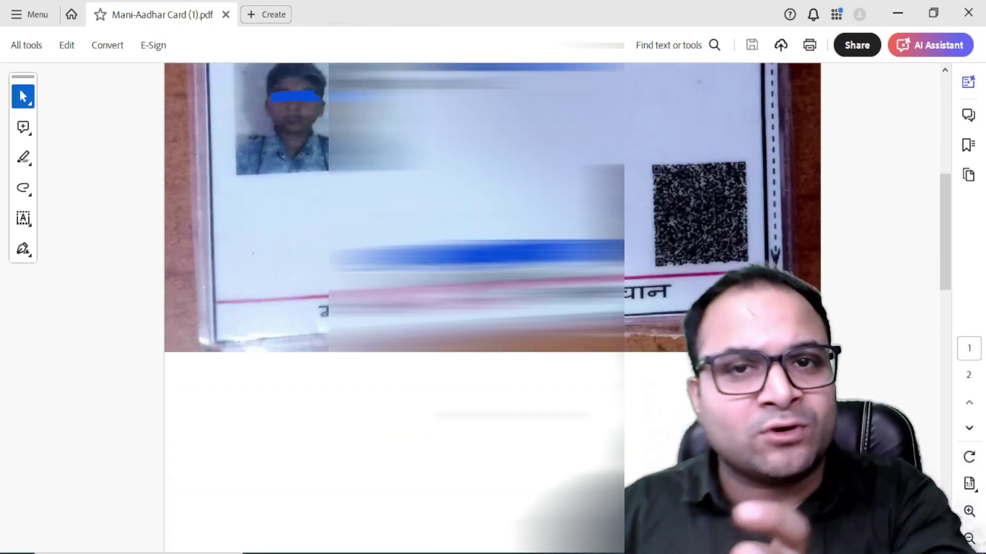
scroll(492, 308, up, 3)
scroll(492, 308, down, 4)
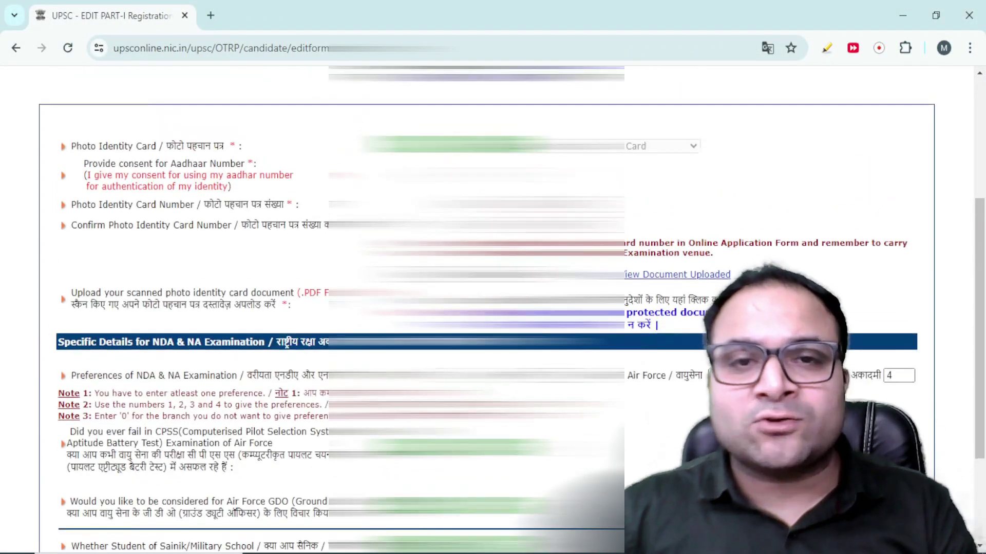
Check the service preferences and Air Force and Sainik School answers, and continue with submitting the Part-I edit
scroll(256, 278, down, 3)
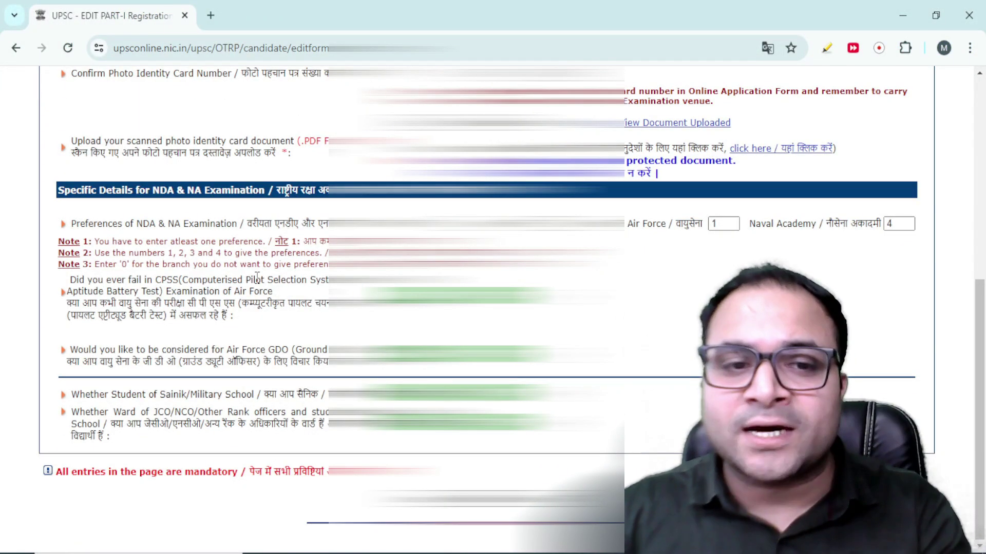
scroll(256, 278, up, 3)
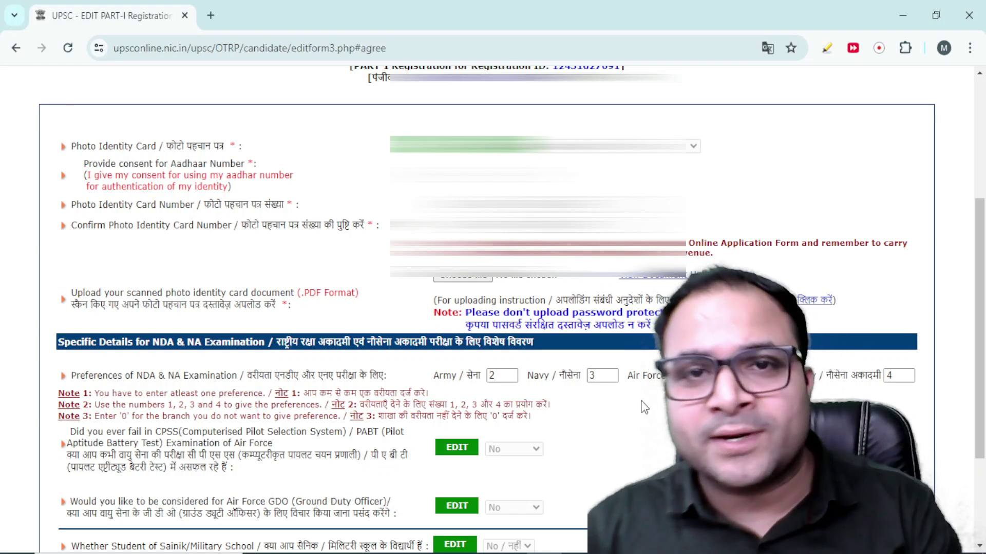
scroll(673, 416, down, 3)
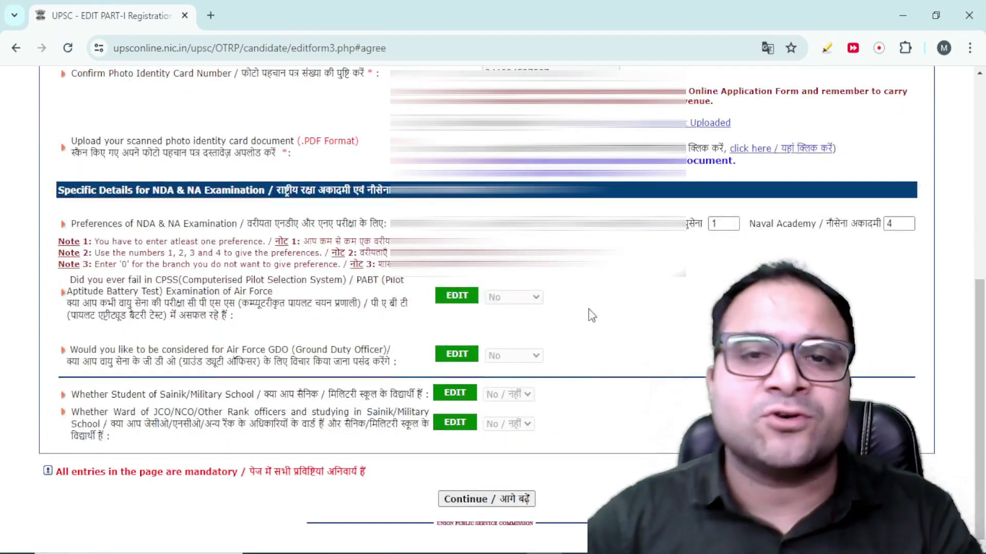
click(472, 502)
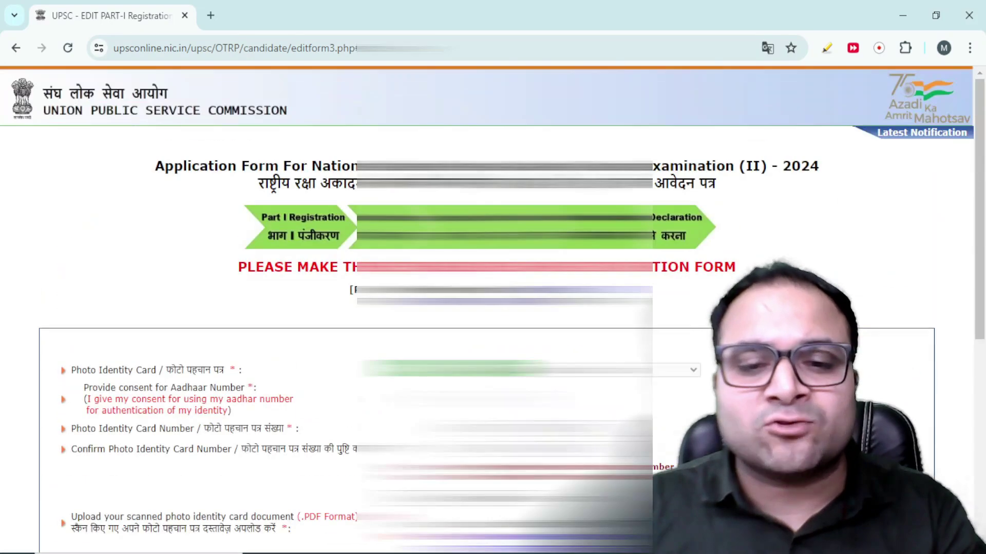
scroll(656, 173, down, 7)
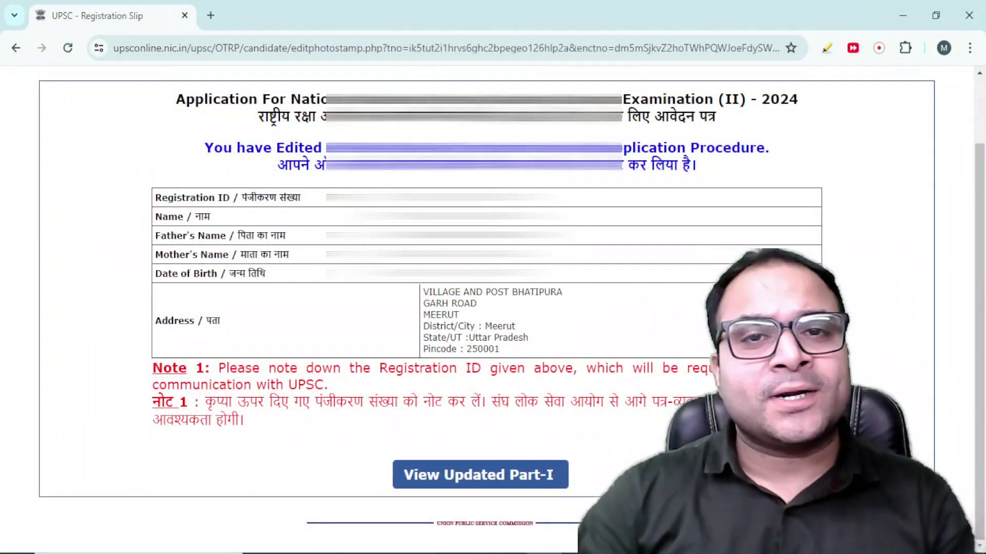
Open the update facility and choose to edit the Examination Application Form other than the OTR profile, accepting the confirmation
scroll(687, 313, up, 2)
scroll(686, 313, down, 2)
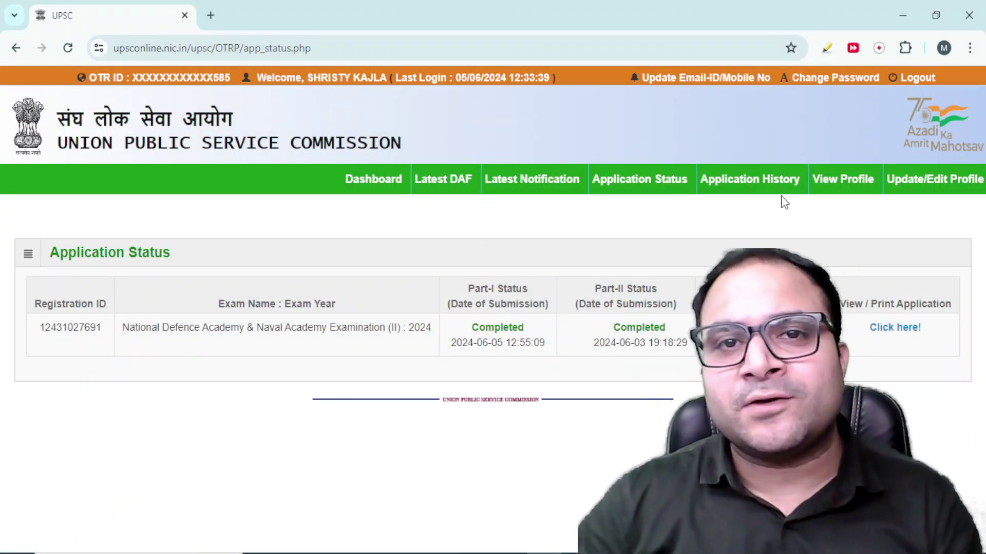
click(924, 186)
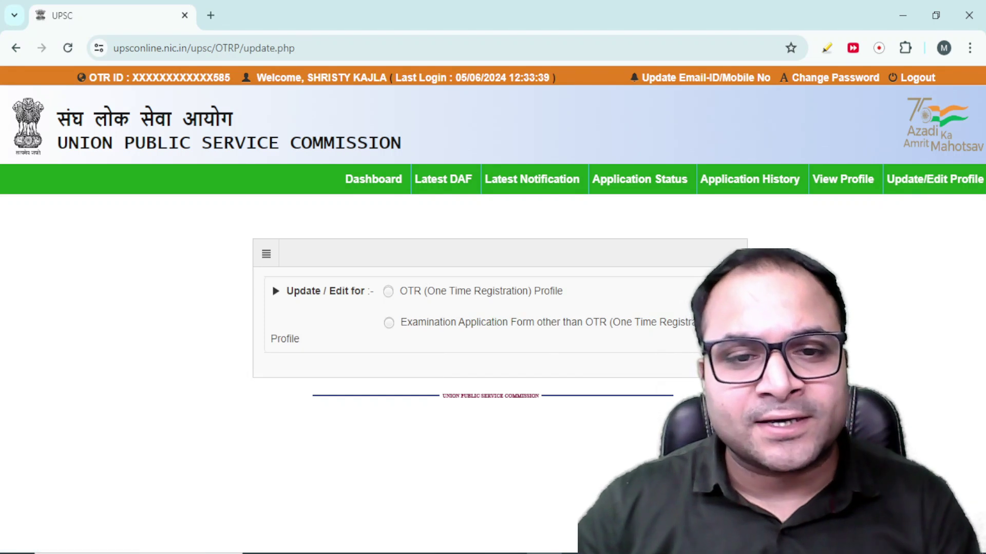
click(396, 323)
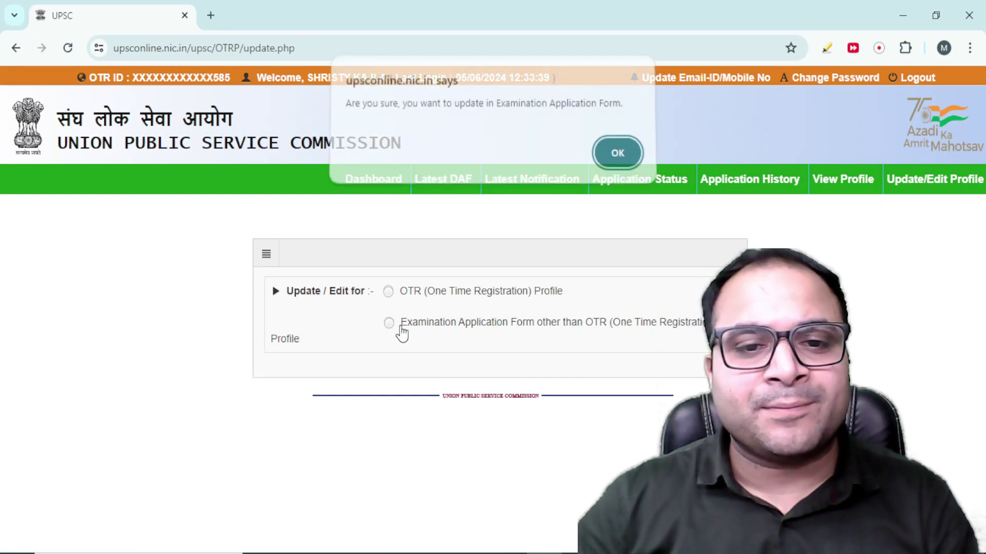
click(618, 160)
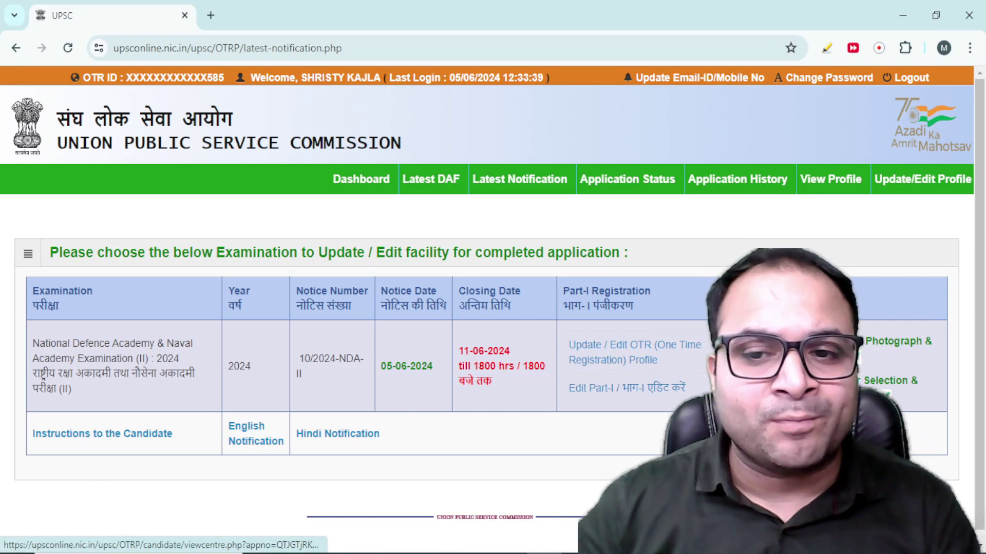
Open the submitted photograph and signature for the NDA & NA Examination (II) 2024 and start updating them
click(893, 341)
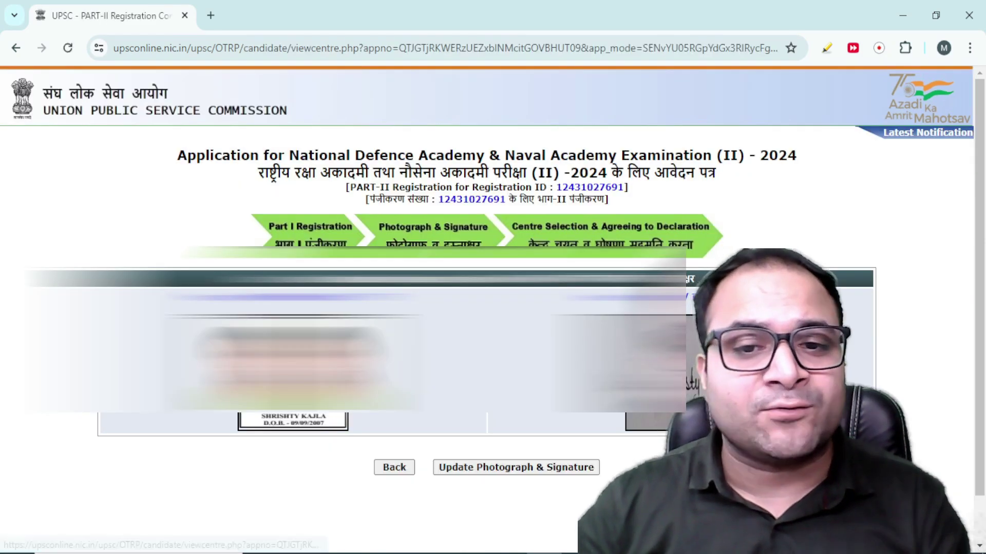
scroll(486, 308, down, 1)
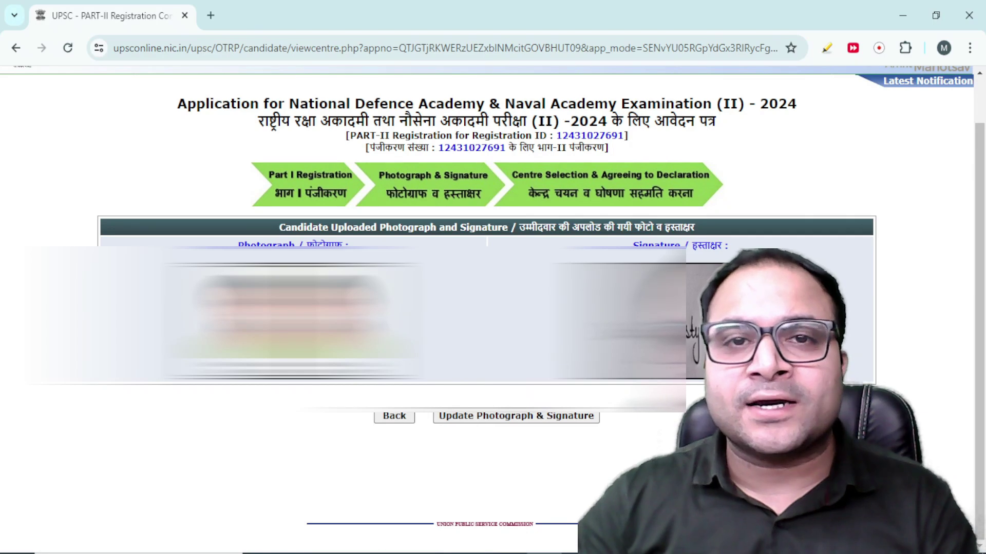
click(506, 417)
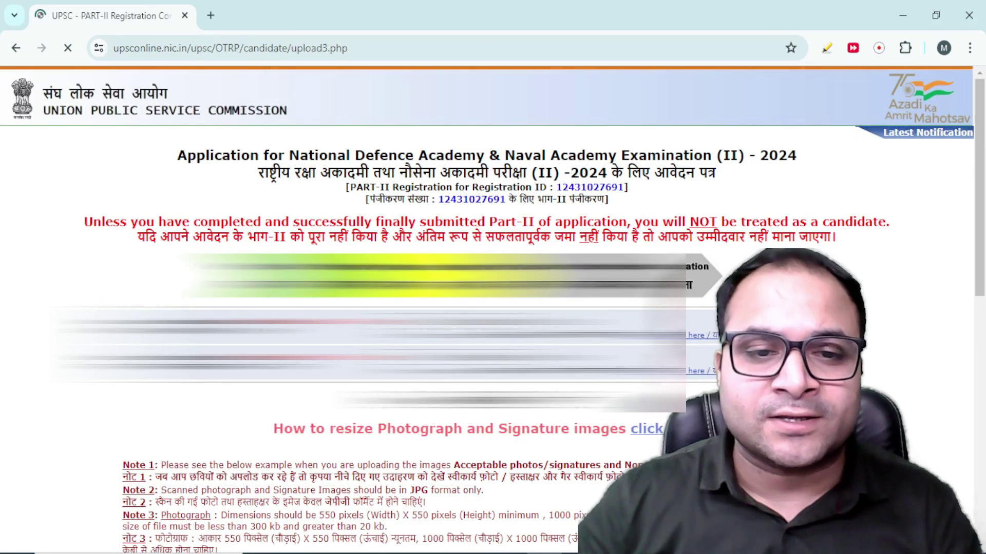
Check the photograph upload field, switch to the sample photo in Paint and examine its name and date lines
drag(203, 322, 260, 320)
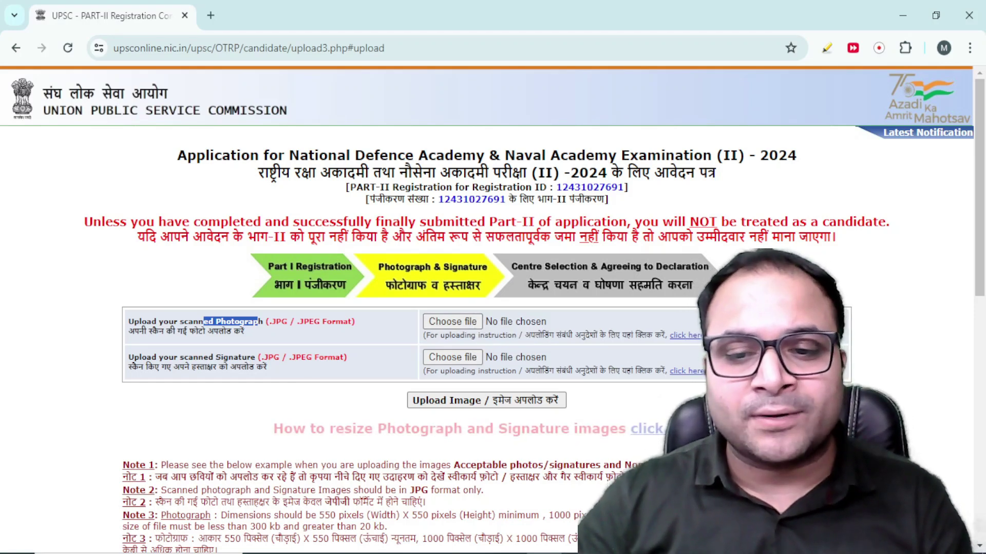
click(572, 498)
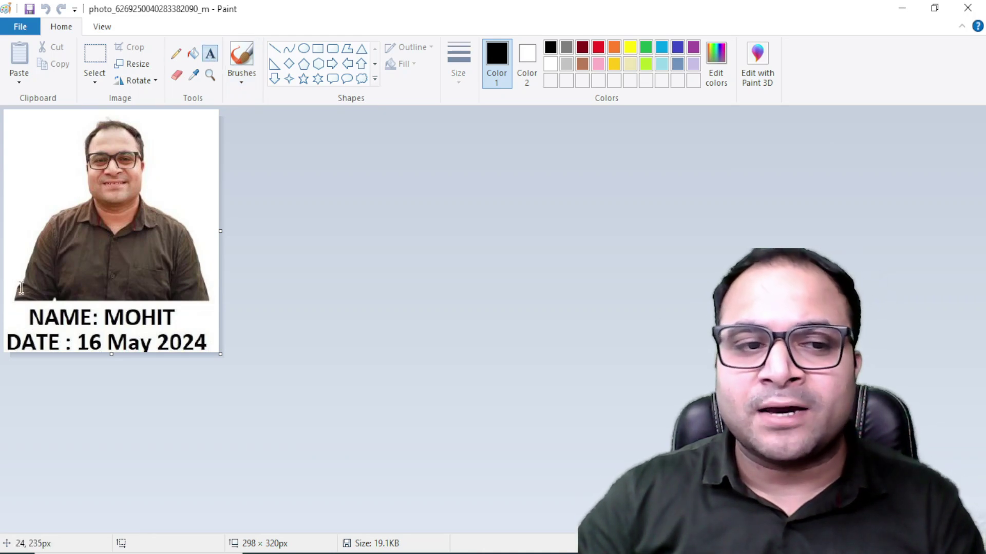
click(220, 326)
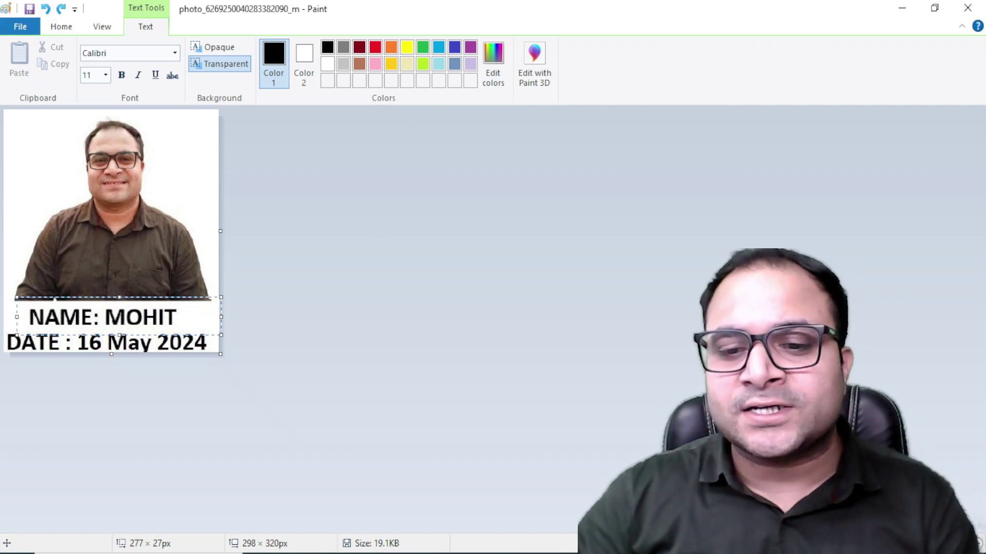
Switch to the sample signature image and resize it to 400 × 400 pixels without maintaining the aspect ratio
mouse_move(578, 552)
key(alt+Tab)
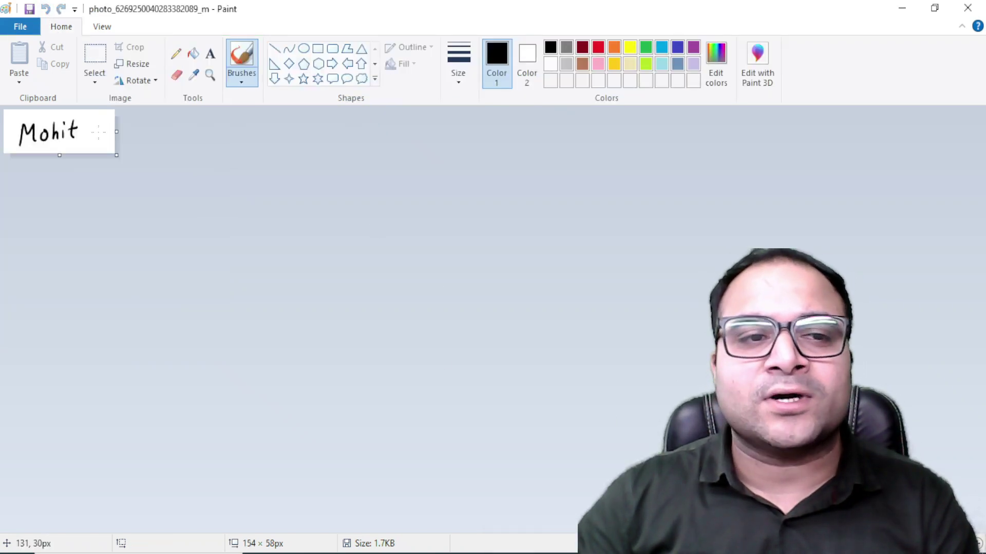
click(131, 62)
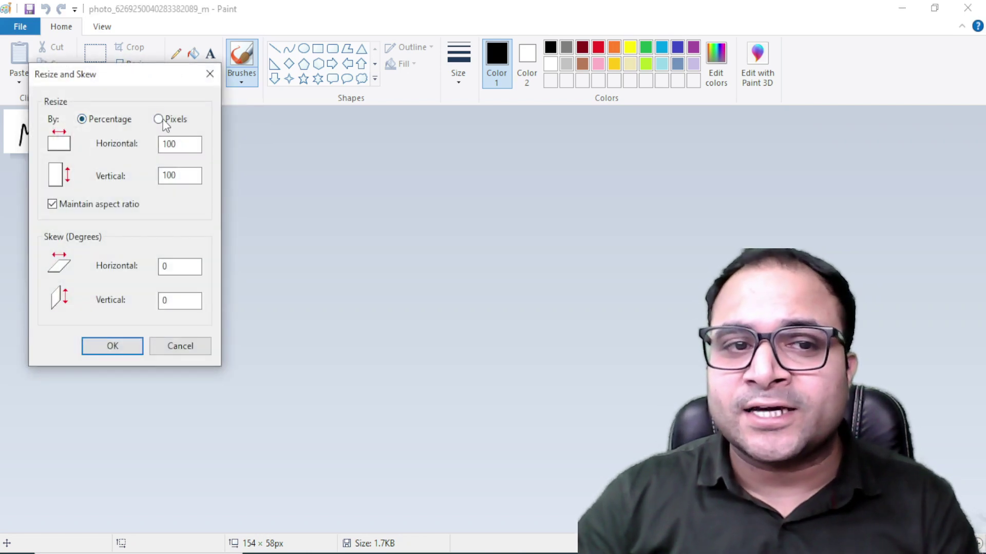
click(97, 204)
click(177, 145)
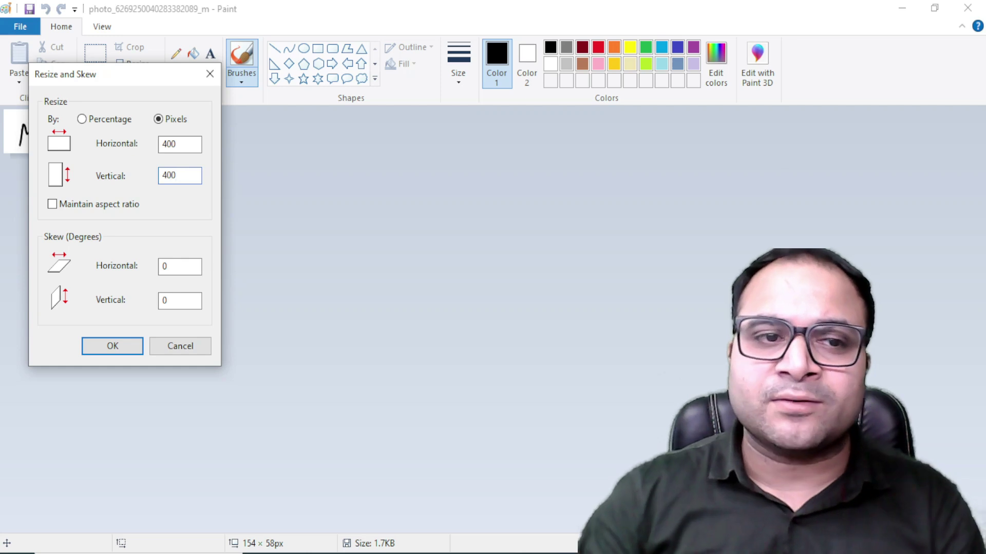
click(134, 341)
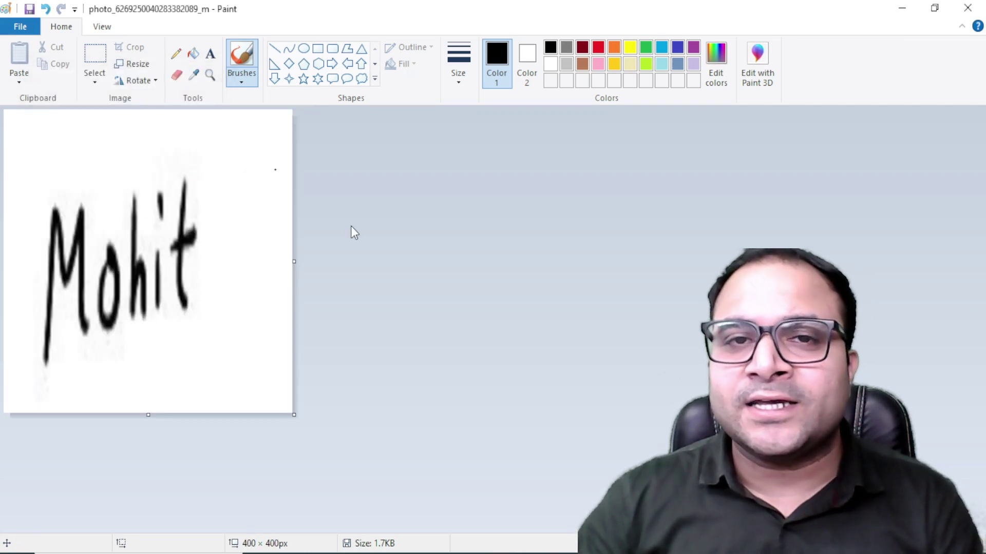
Resize the sample photo to 400 × 400 pixels without maintaining the aspect ratio, and mark out its name and date area
click(519, 493)
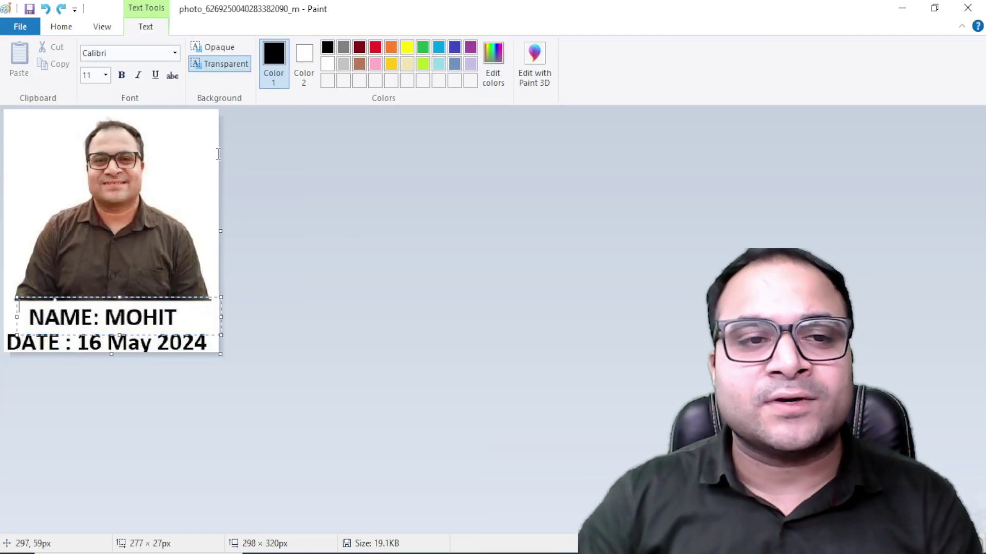
click(103, 27)
click(68, 29)
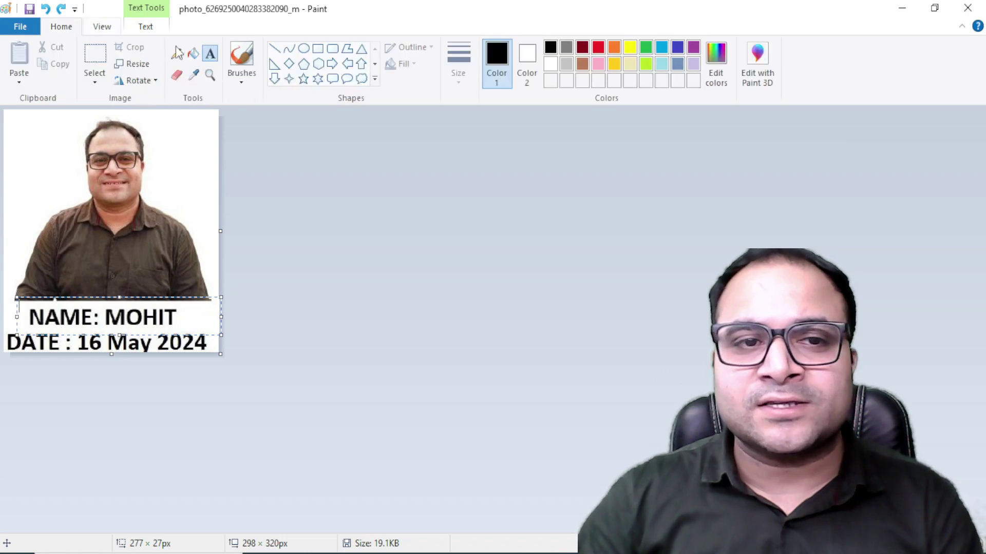
click(146, 66)
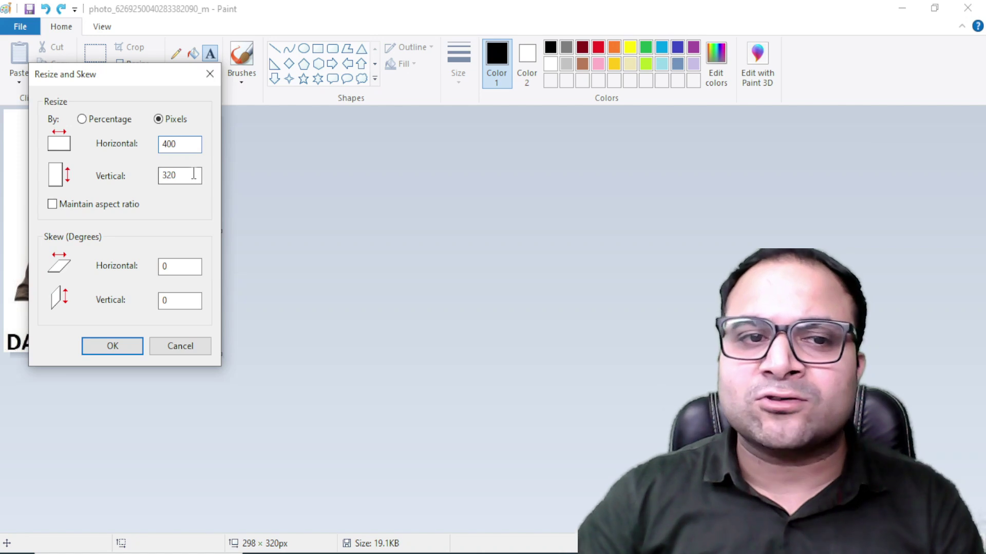
key(Return)
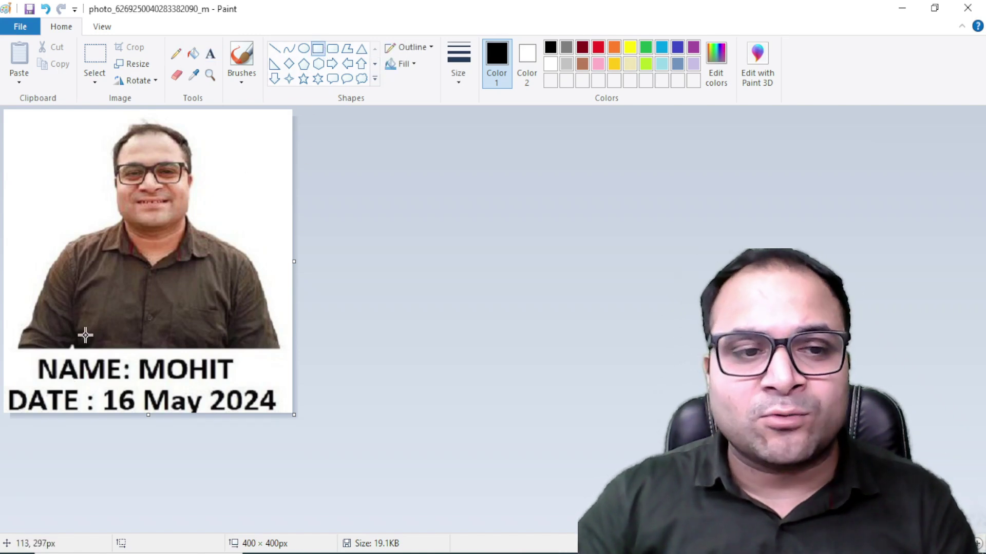
drag(25, 351, 277, 410)
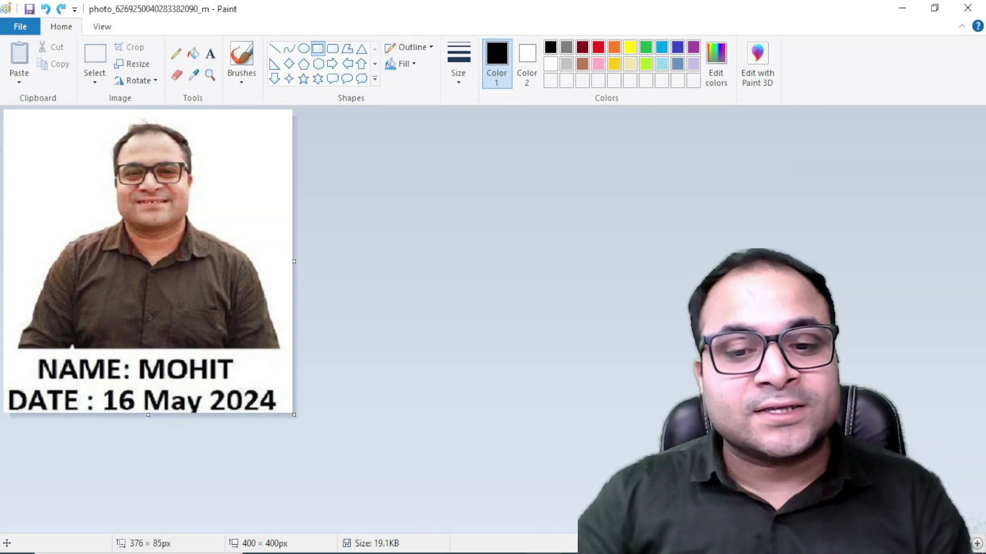
Return to the UPSC upload page in Chrome and choose the candidate's JPEG photograph and Signature.jpg for upload
key(alt+Tab)
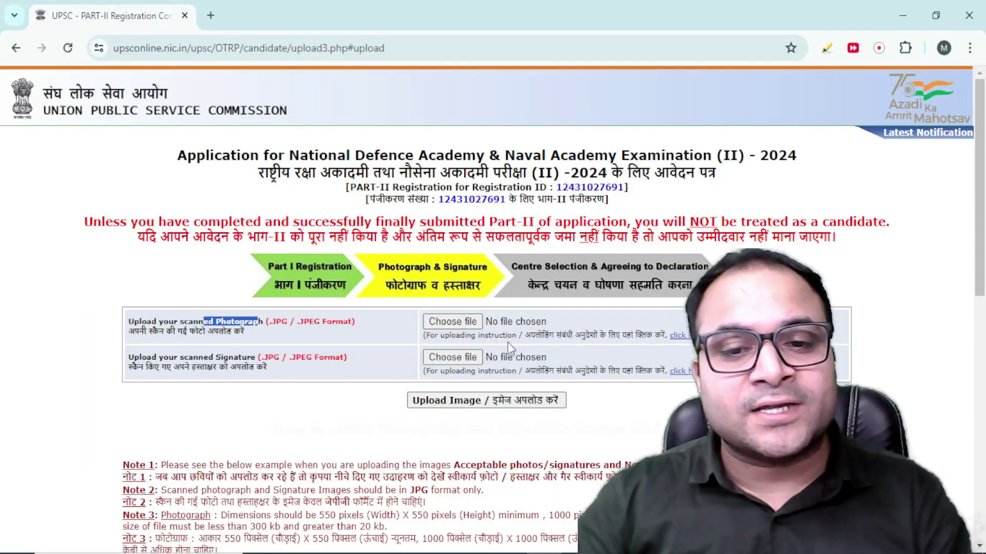
click(458, 321)
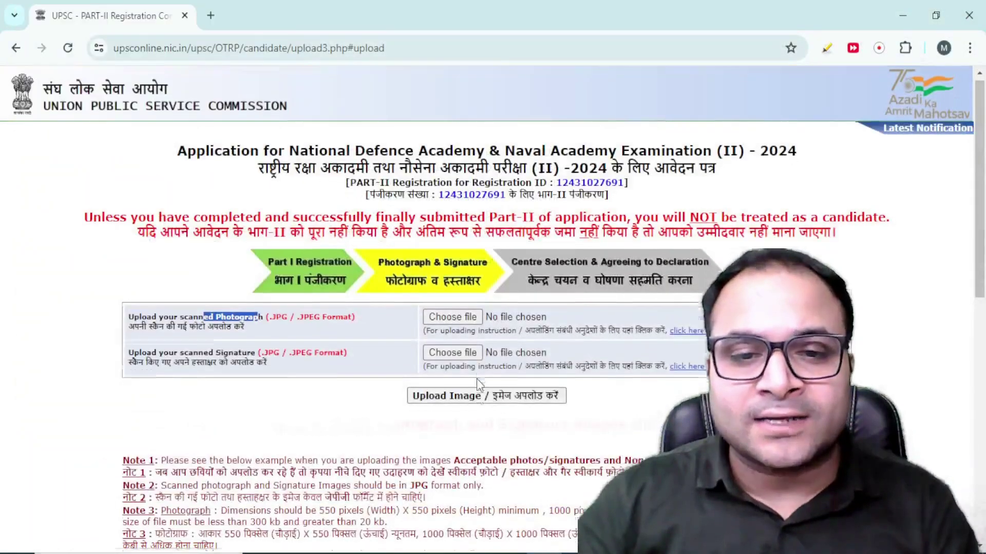
scroll(482, 226, down, 4)
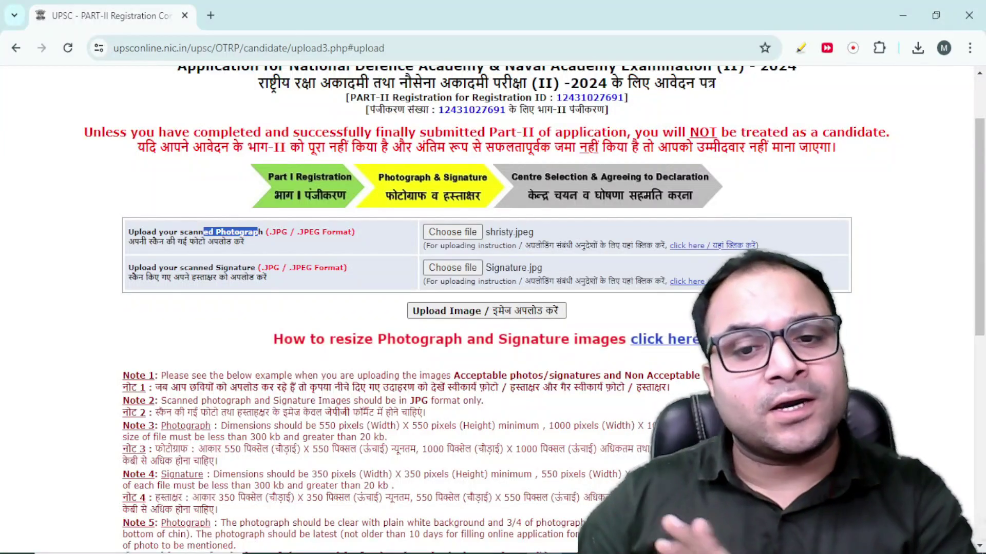
Examine the acceptable and non-acceptable photo and signature samples, comparing them with the sample photo in Paint
scroll(237, 428, down, 7)
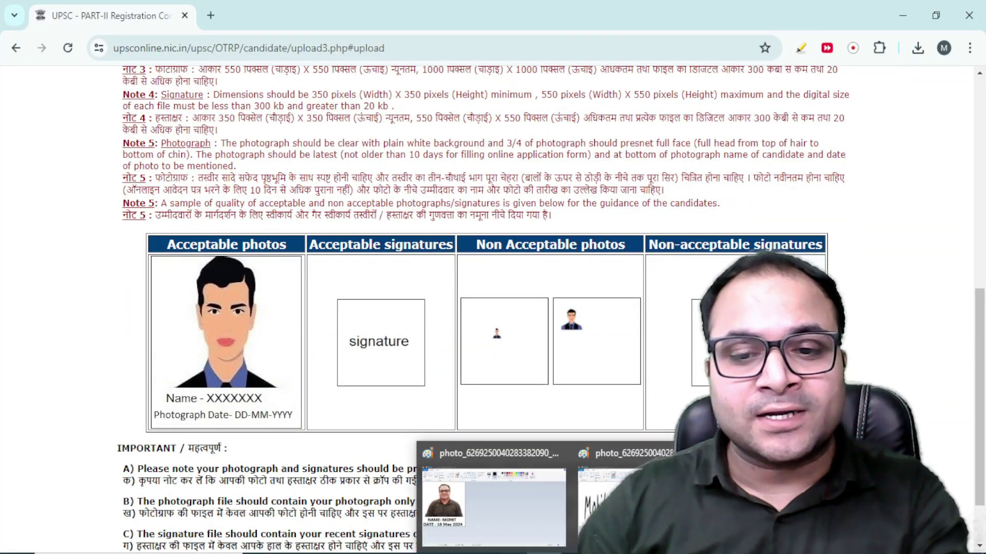
click(492, 503)
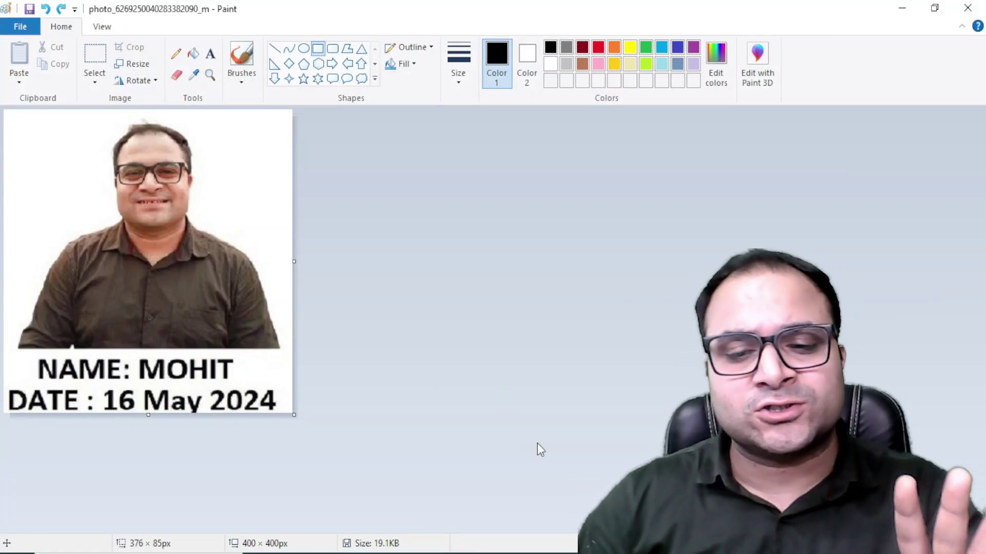
key(alt+Tab)
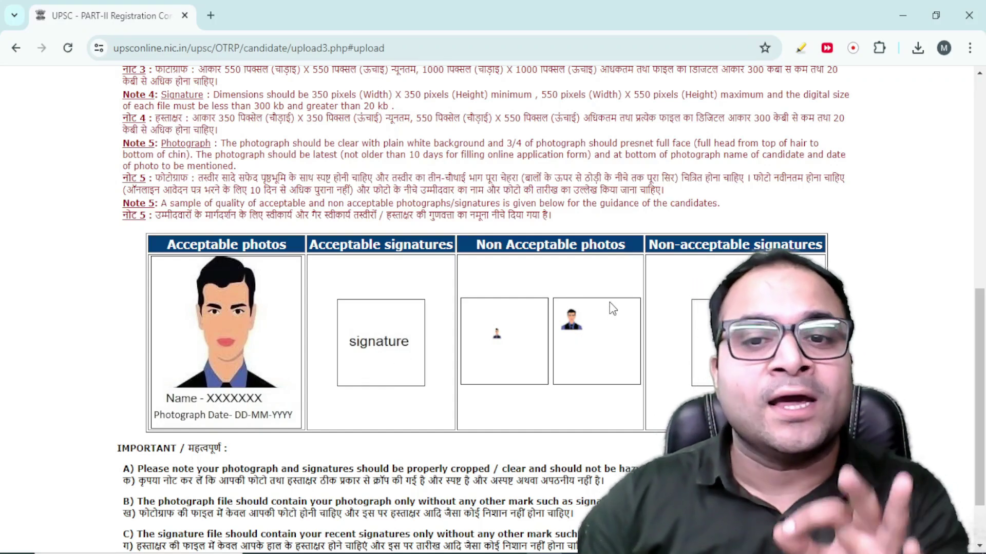
drag(482, 245, 548, 297)
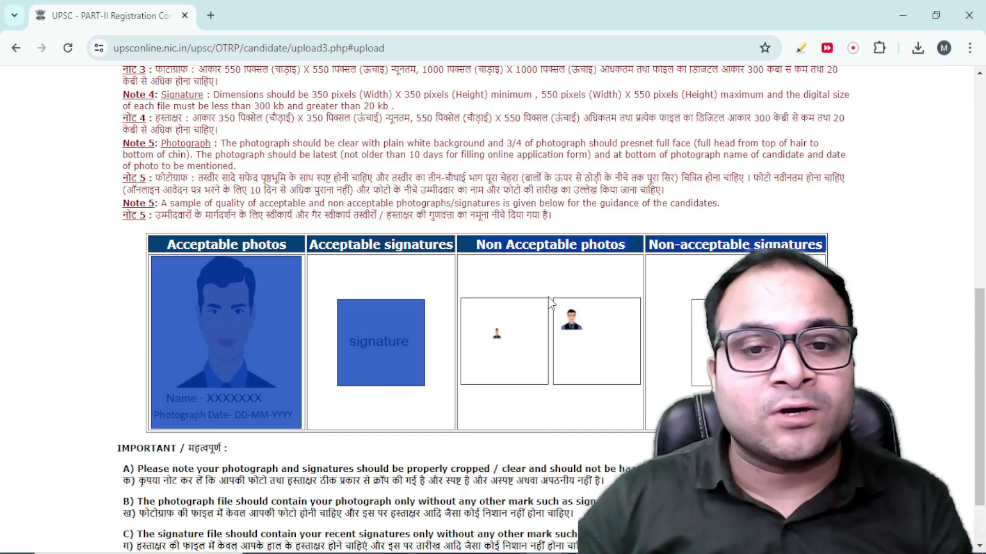
click(547, 297)
drag(614, 253, 597, 339)
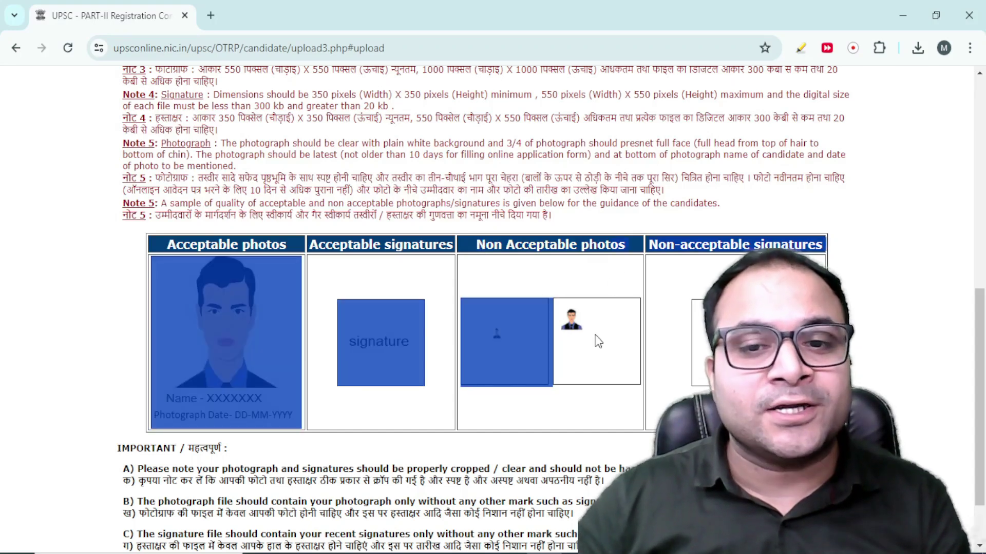
click(562, 281)
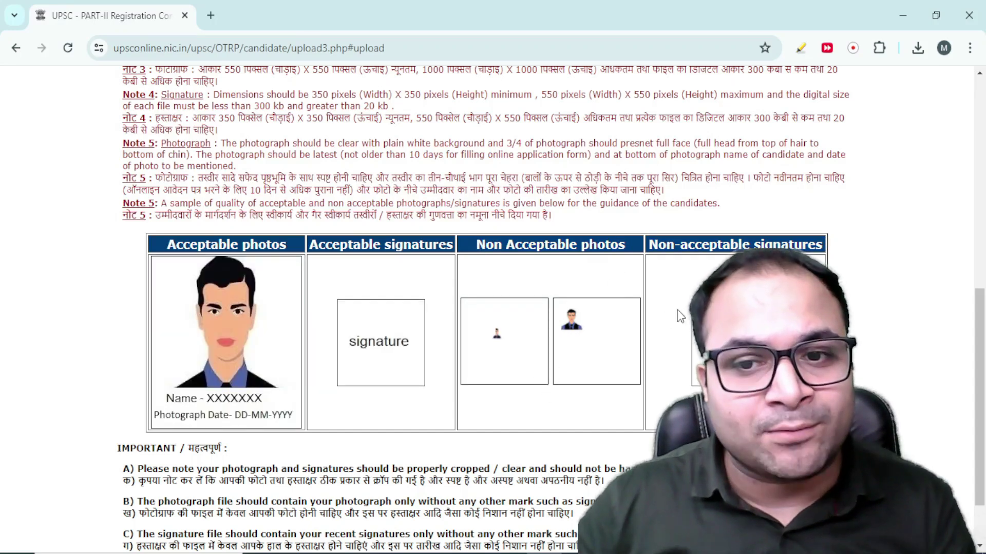
Try to upload the chosen images, dismiss the alert and choose the candidate's photograph in JPG format instead
scroll(583, 339, up, 6)
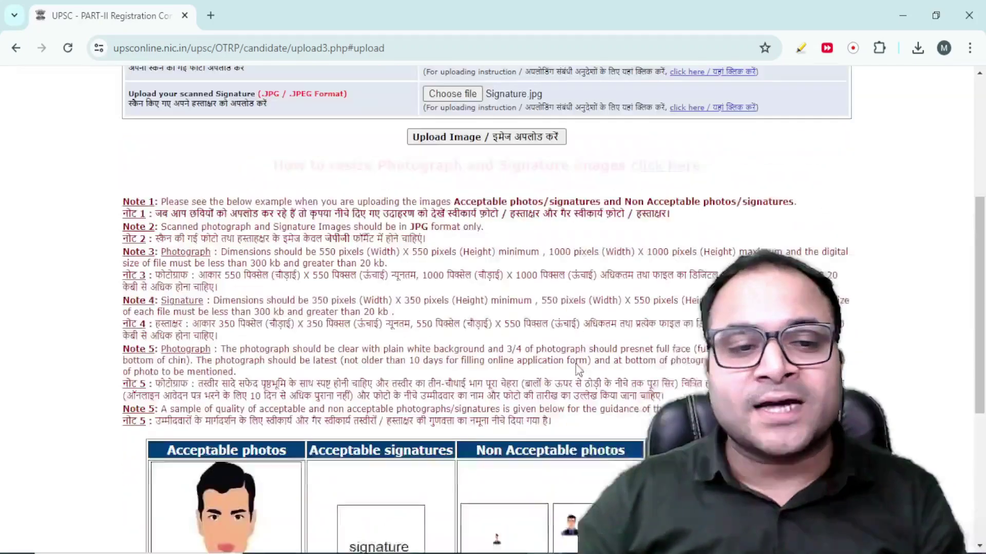
scroll(499, 289, up, 2)
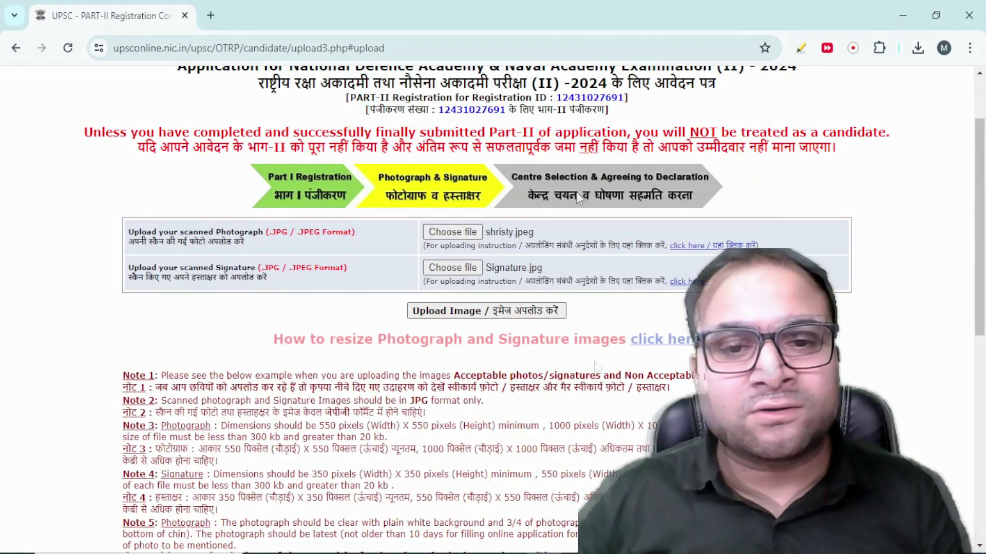
click(514, 311)
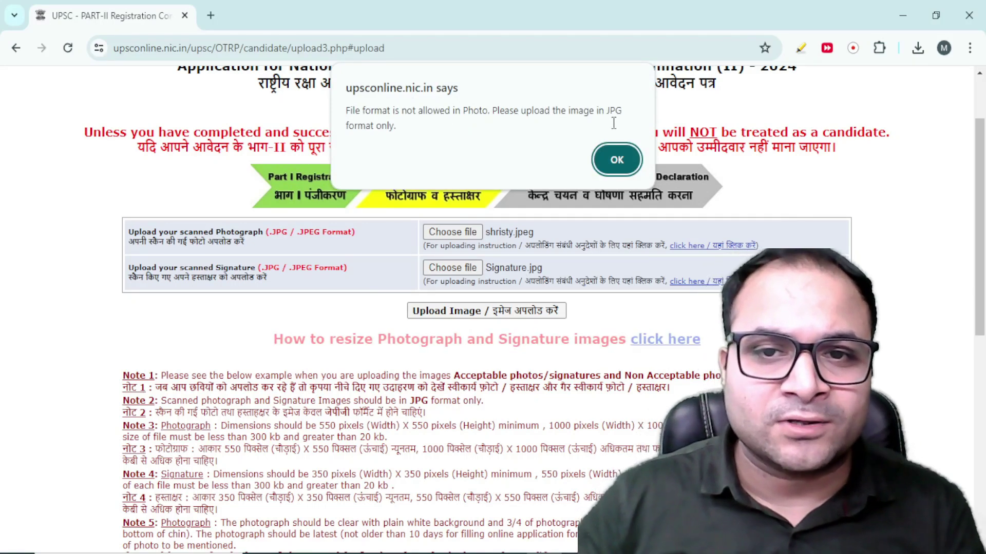
click(617, 157)
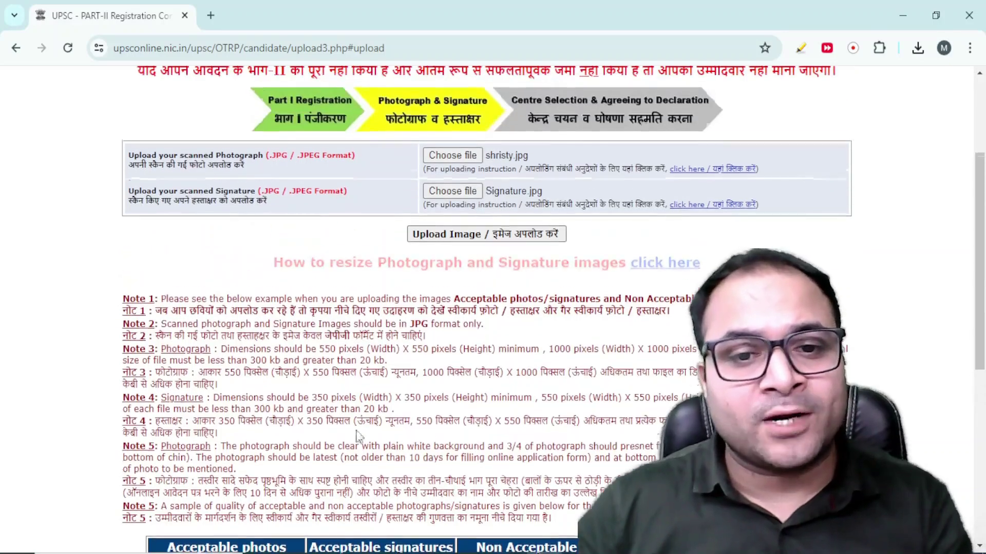
Read the minimum and maximum pixel dimensions required for the photograph in Note 3 and the signature in Note 4
scroll(339, 385, up, 2)
drag(219, 354, 495, 355)
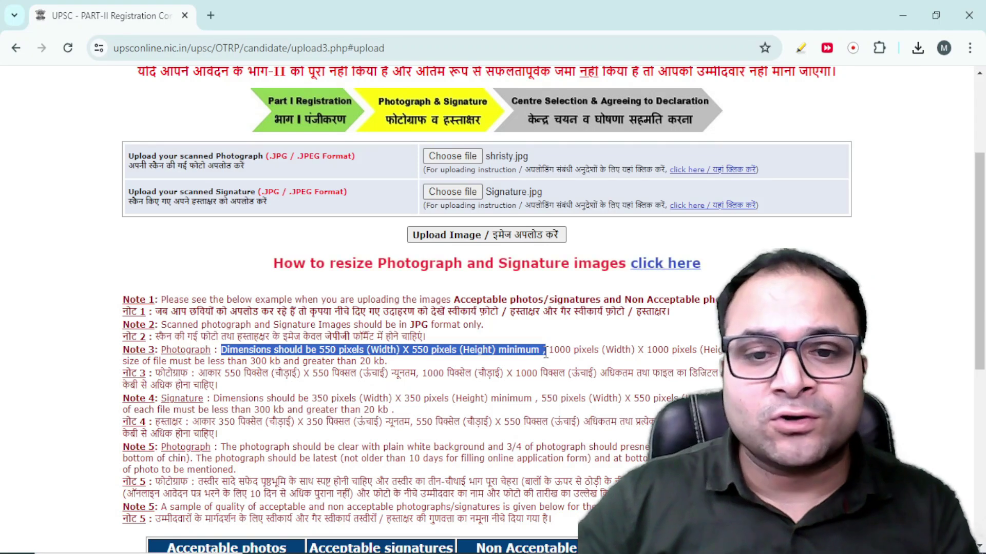
drag(555, 352, 643, 354)
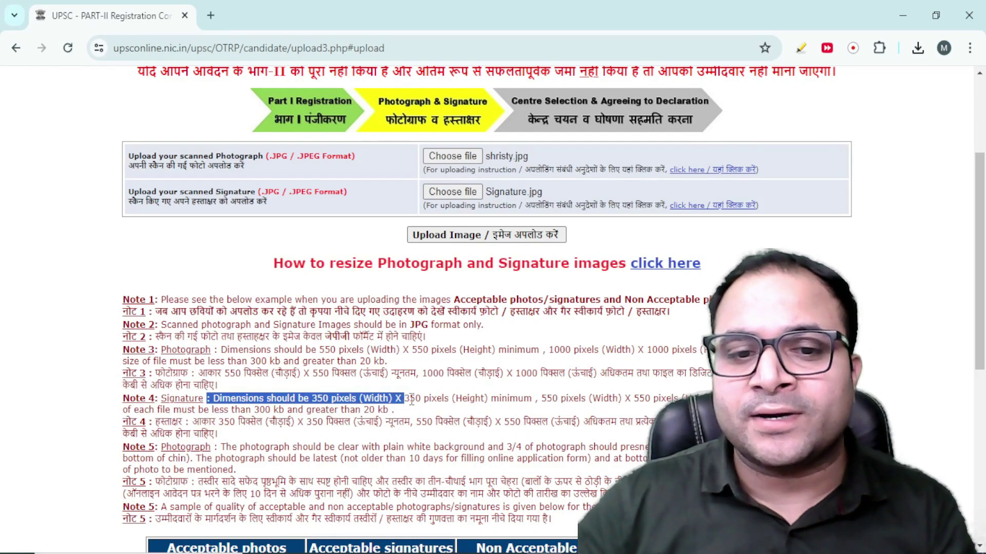
drag(495, 403, 708, 400)
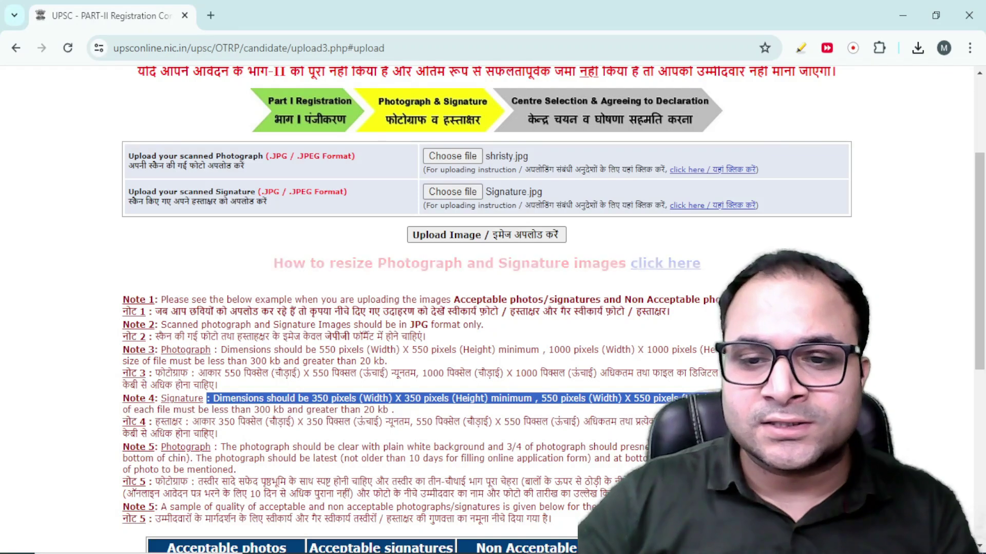
Review the minimum and maximum pixel dimensions for photograph and signature in Notes 3 and 4 and the acceptable and non-acceptable samples
click(663, 404)
drag(542, 403, 561, 411)
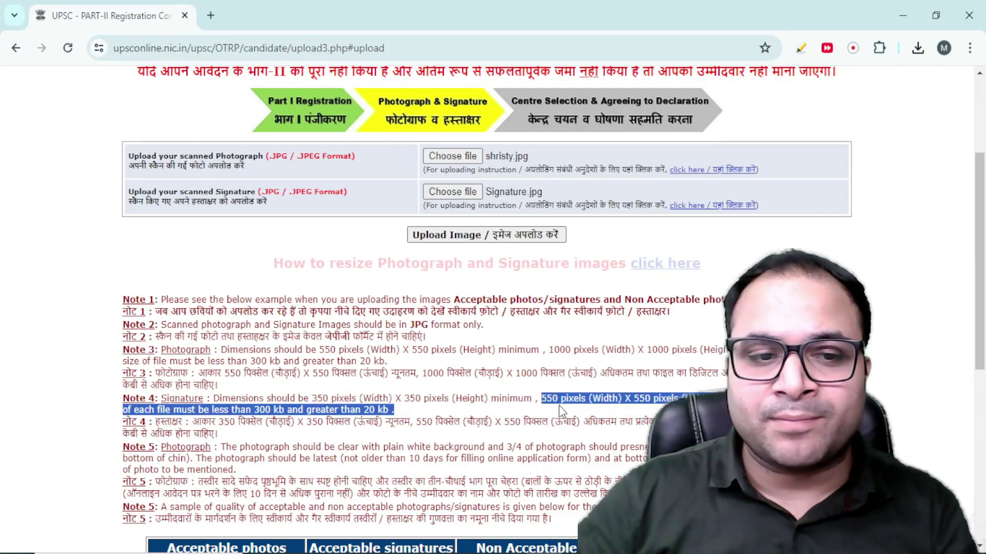
click(635, 418)
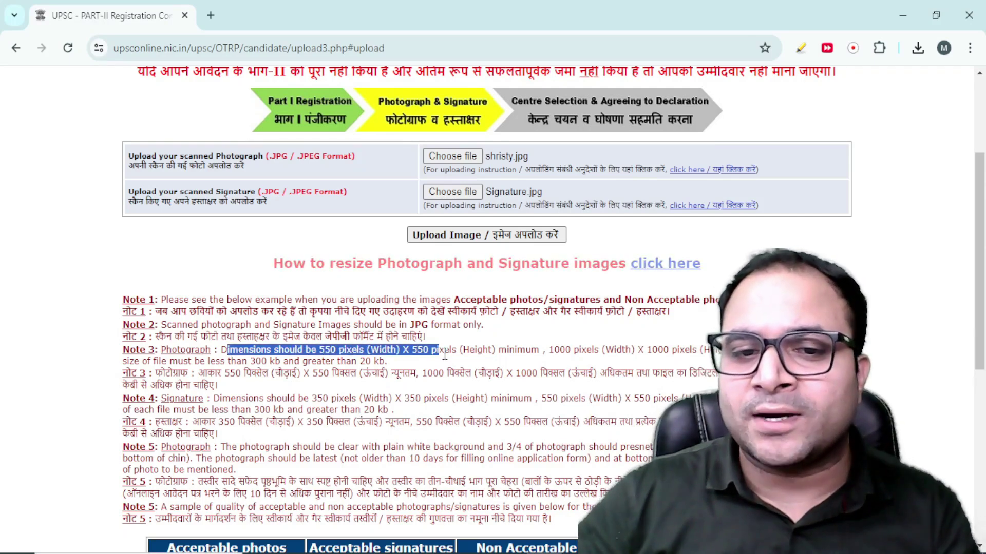
drag(573, 350, 639, 350)
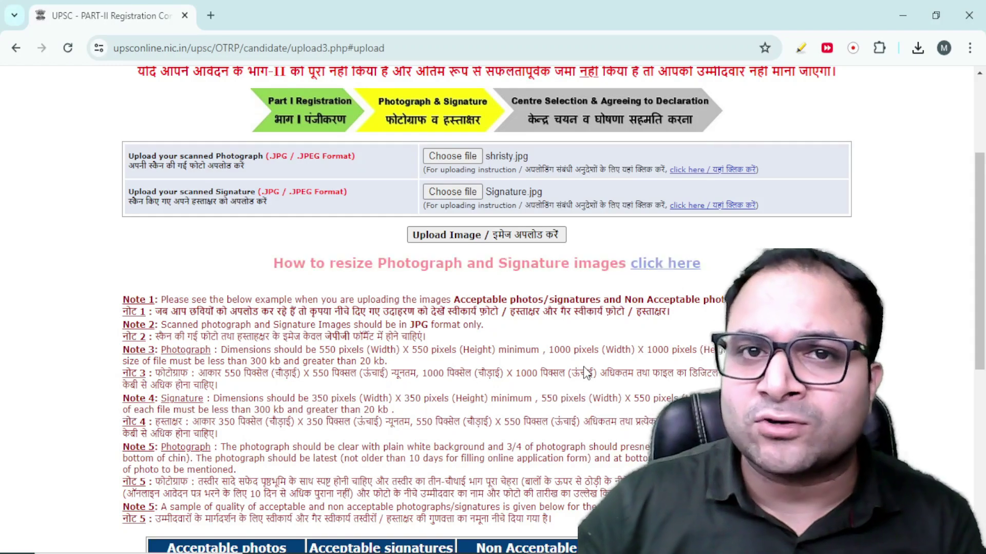
scroll(575, 401, up, 3)
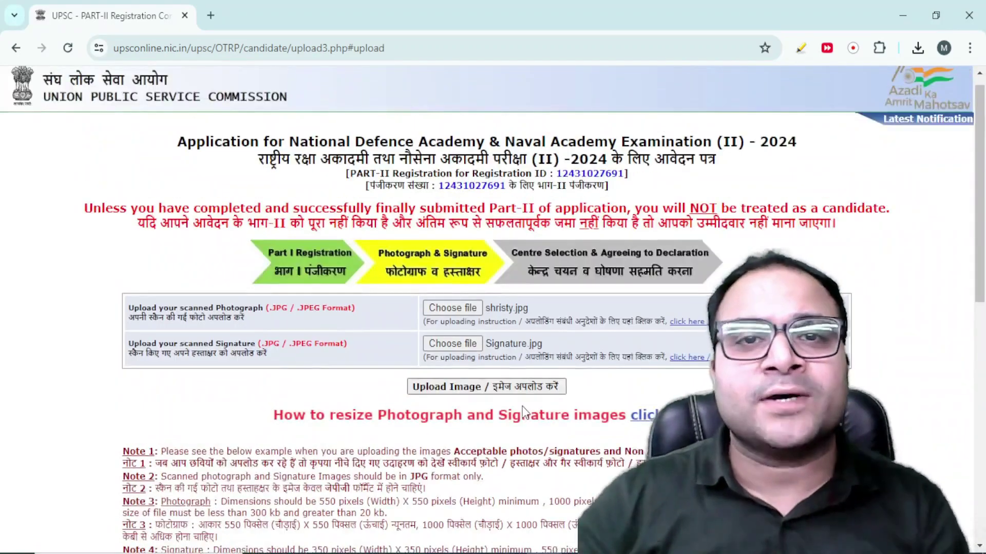
scroll(522, 411, down, 4)
scroll(564, 410, down, 6)
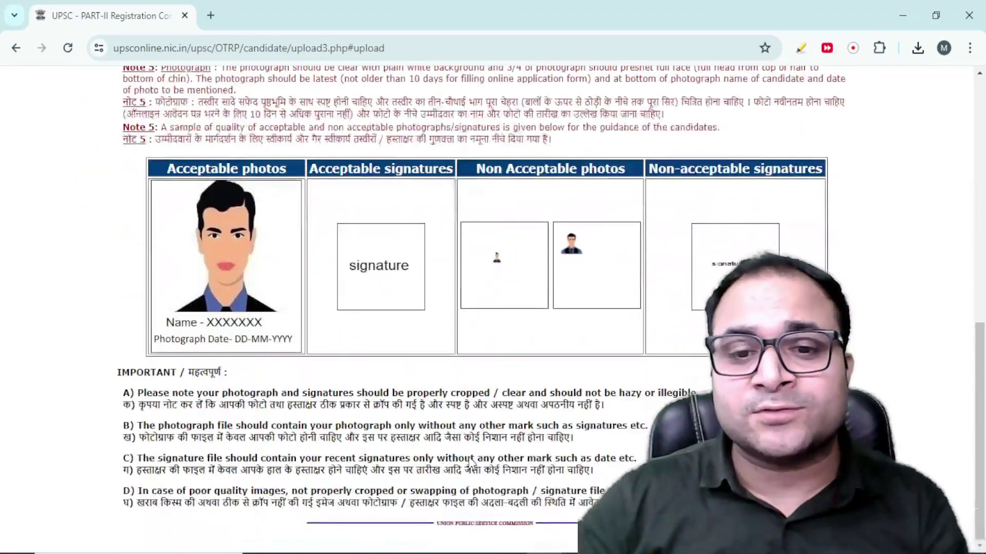
scroll(604, 408, up, 4)
scroll(604, 408, up, 3)
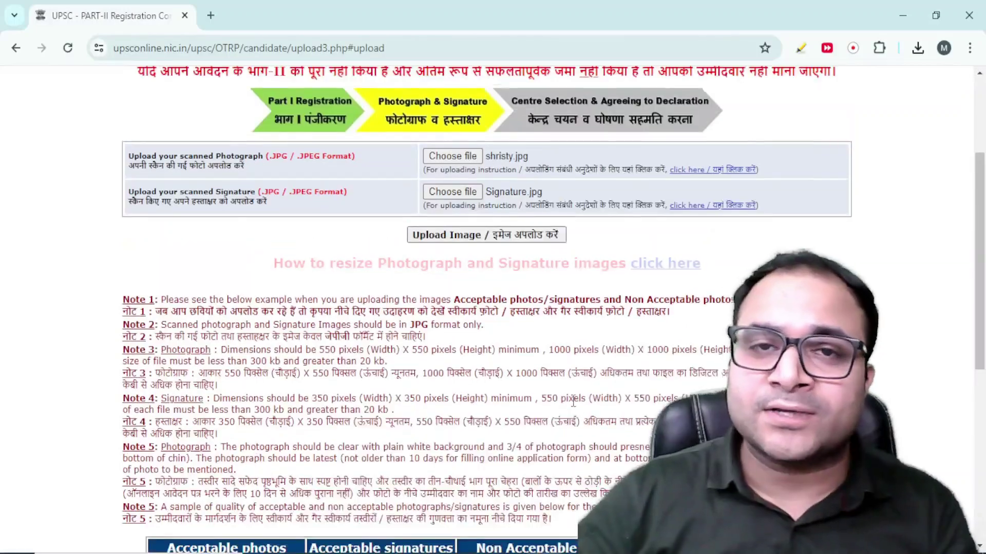
scroll(574, 400, down, 1)
scroll(564, 390, up, 3)
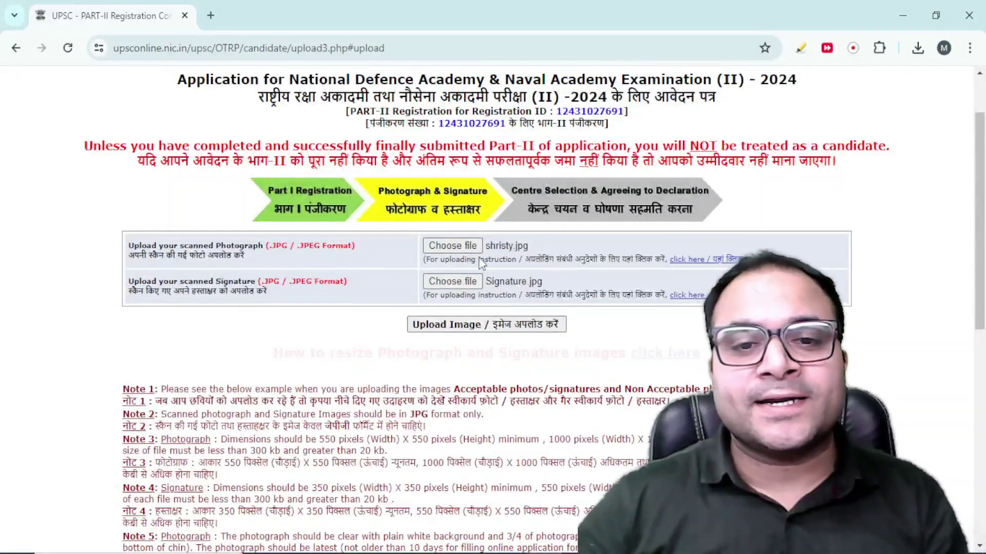
Upload the chosen photograph and signature images and check both uploaded previews
click(486, 324)
scroll(510, 301, down, 5)
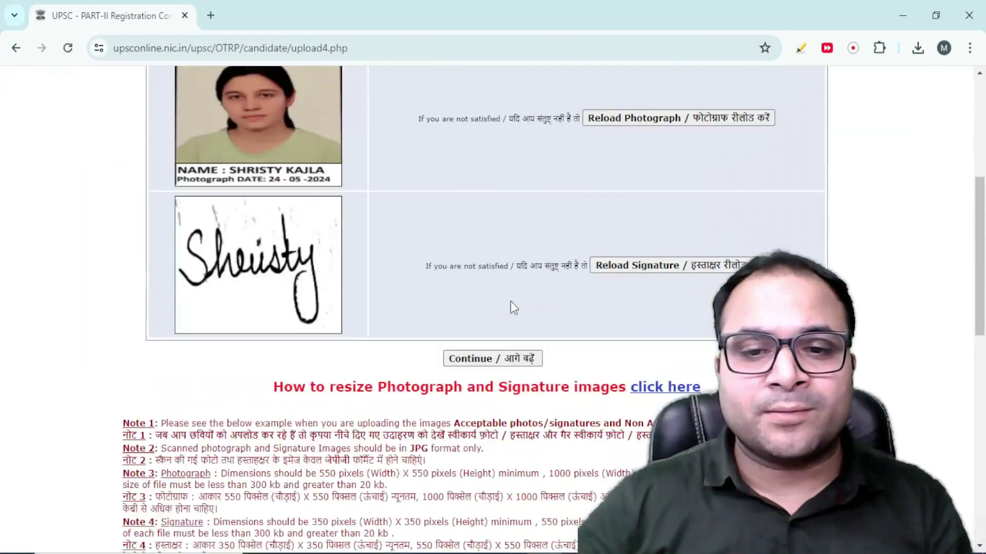
scroll(343, 215, down, 2)
scroll(341, 288, up, 4)
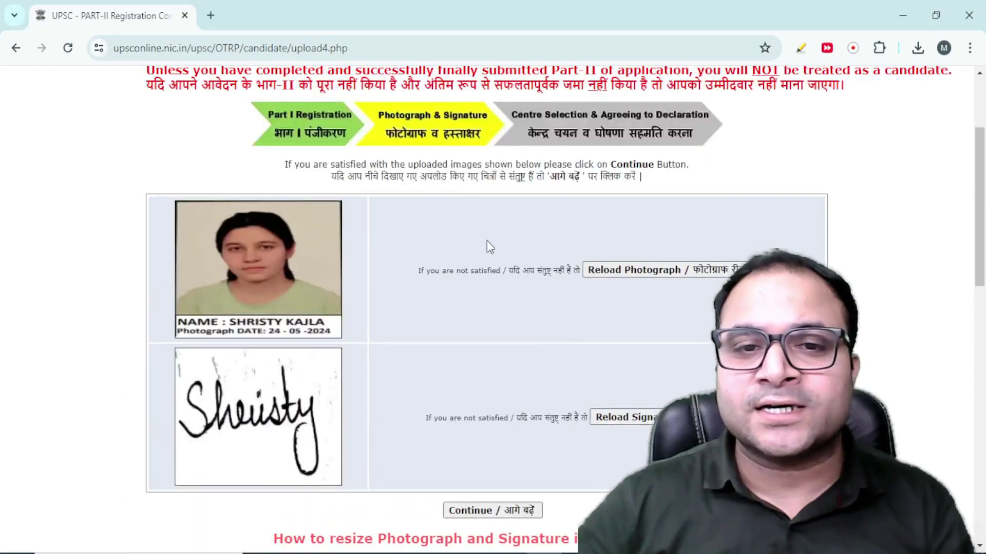
Check the signature preview against the notes and sample images, then accept both uploaded images and continue
scroll(486, 247, down, 4)
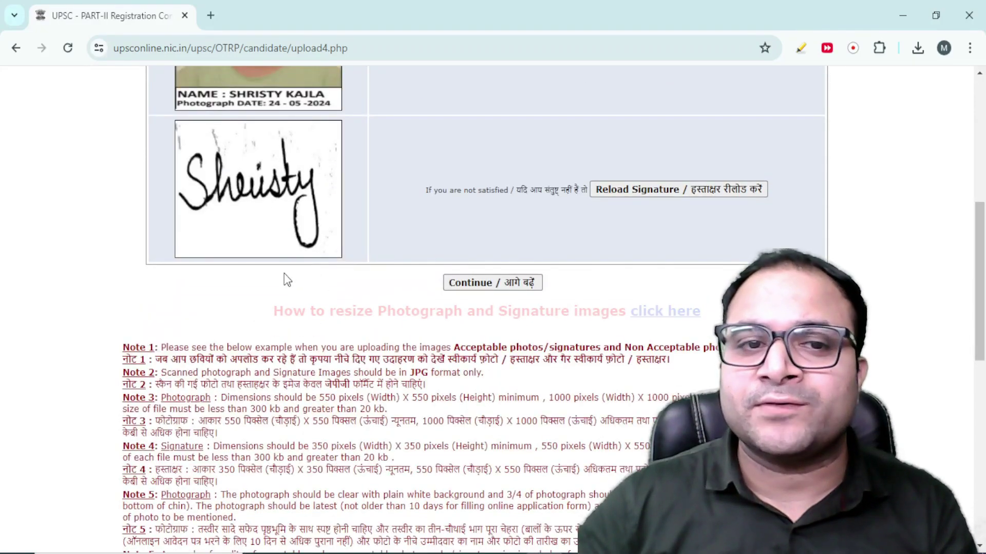
scroll(439, 304, down, 2)
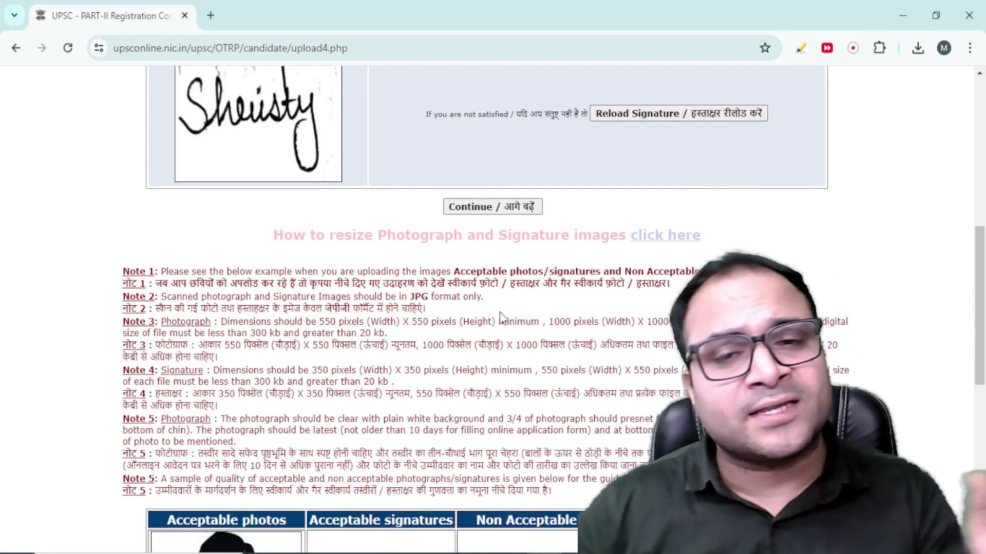
scroll(500, 316, down, 1)
scroll(498, 325, down, 7)
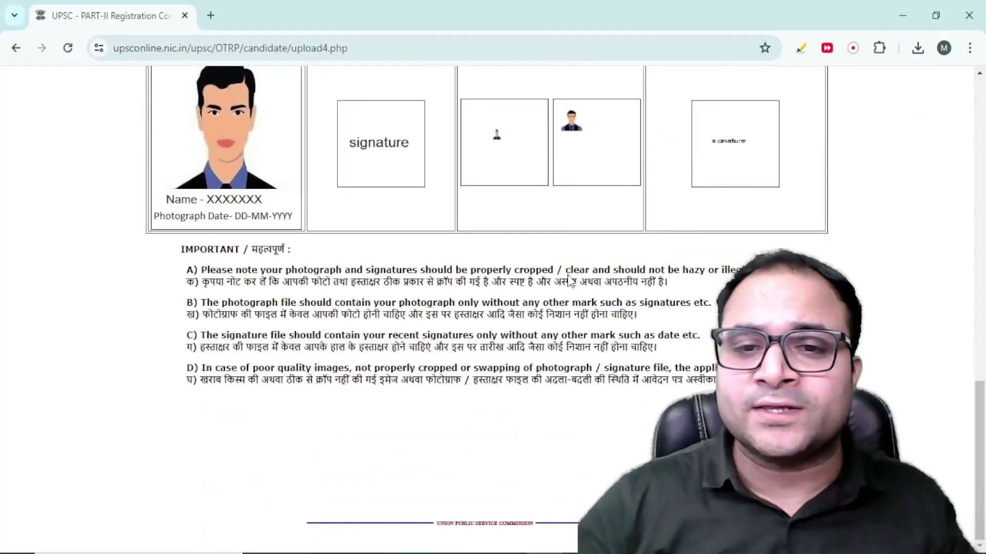
scroll(605, 201, up, 2)
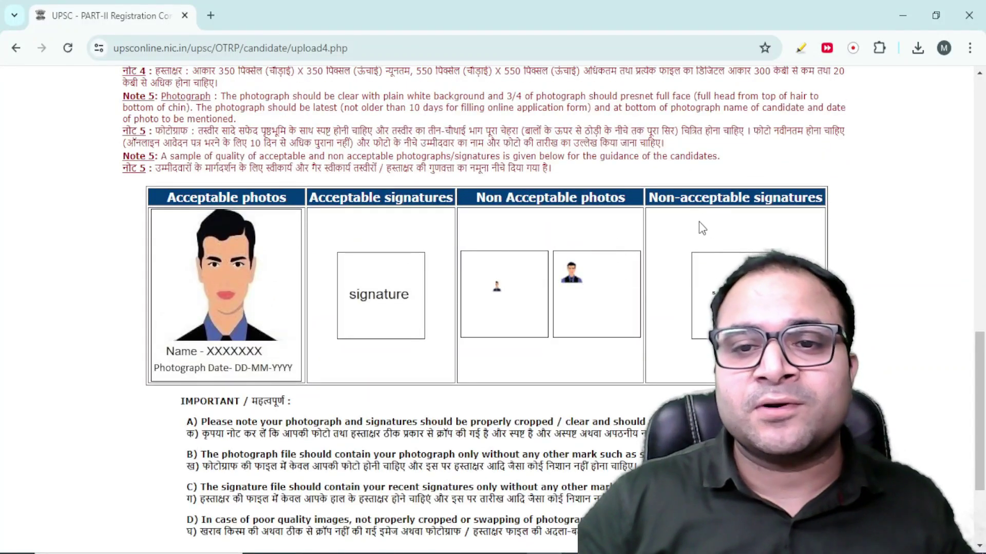
scroll(481, 387, down, 2)
scroll(471, 355, up, 5)
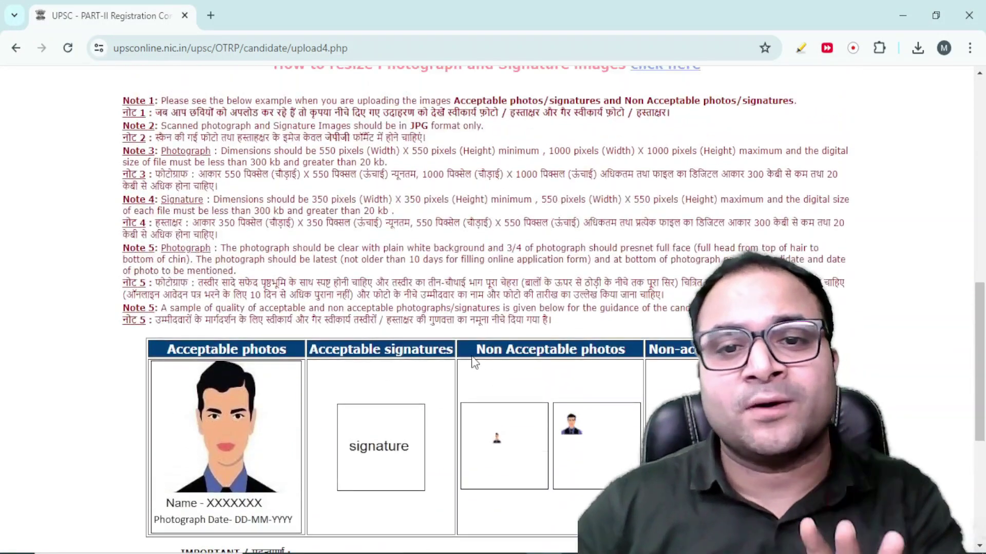
scroll(473, 362, up, 4)
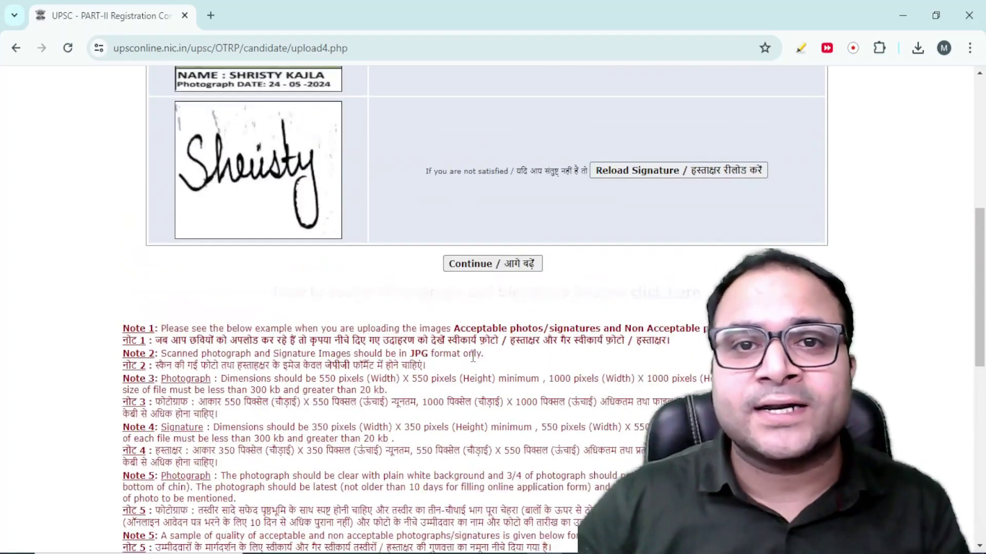
click(491, 268)
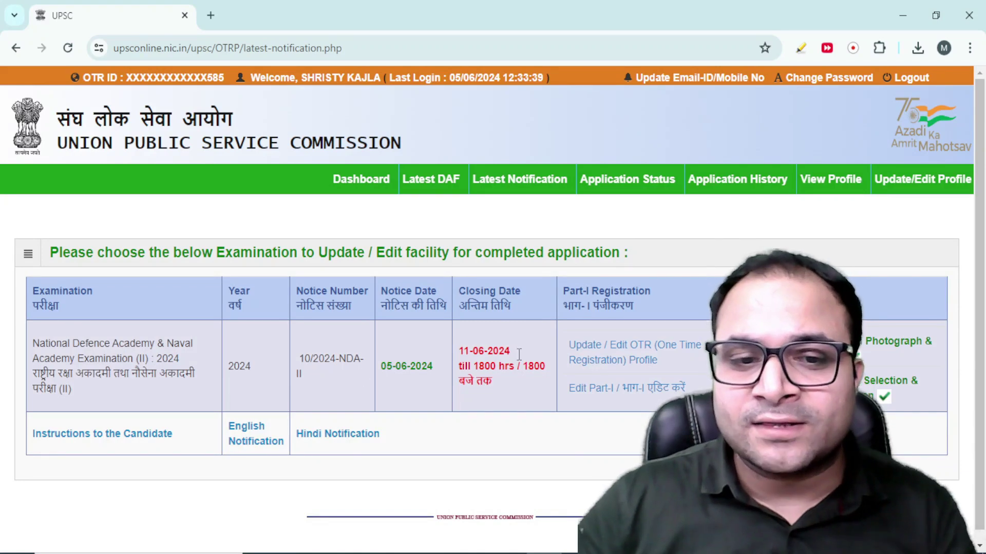
Open the application status and view the submitted NDA & NA Examination (II) 2024 application down to its Part-II section
scroll(608, 354, down, 1)
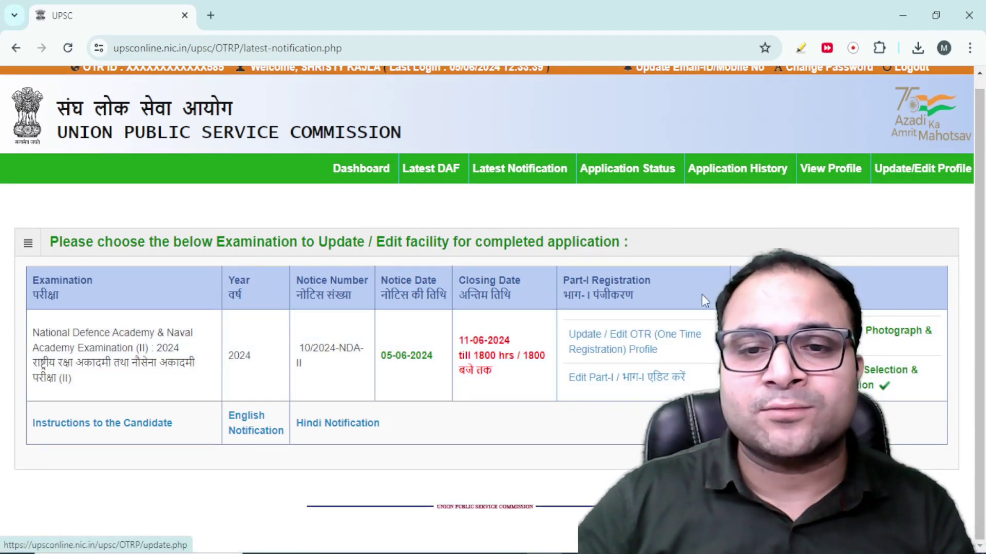
click(639, 180)
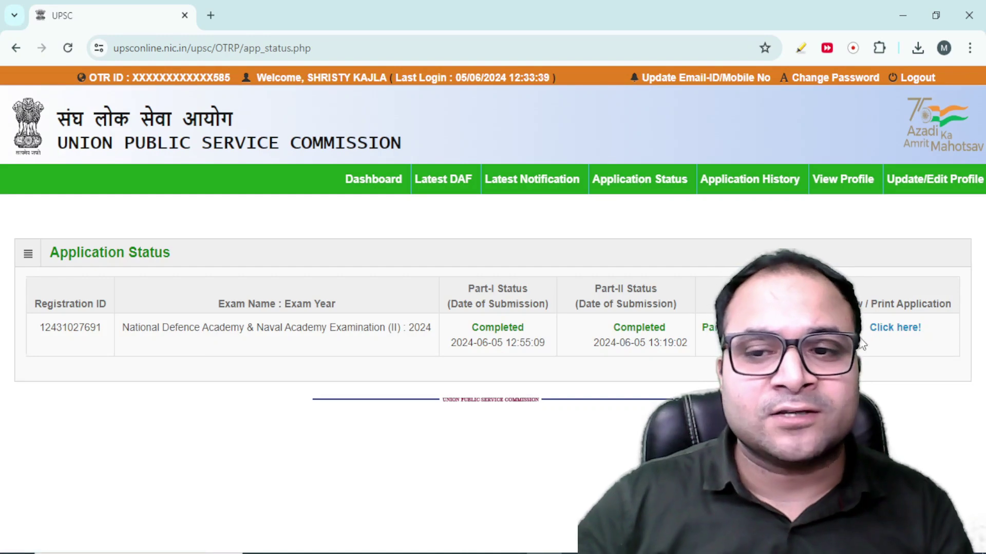
click(896, 337)
scroll(894, 334, down, 9)
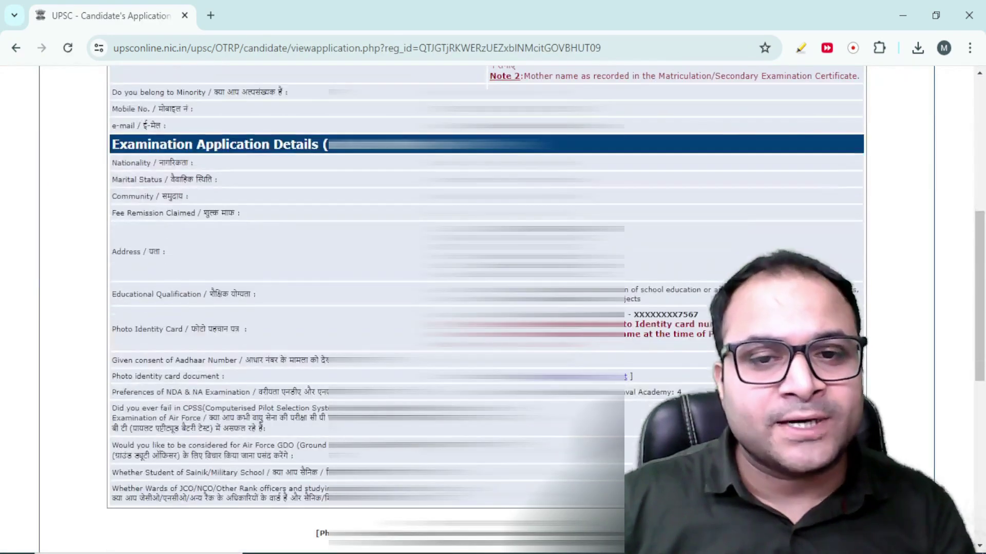
scroll(487, 308, down, 10)
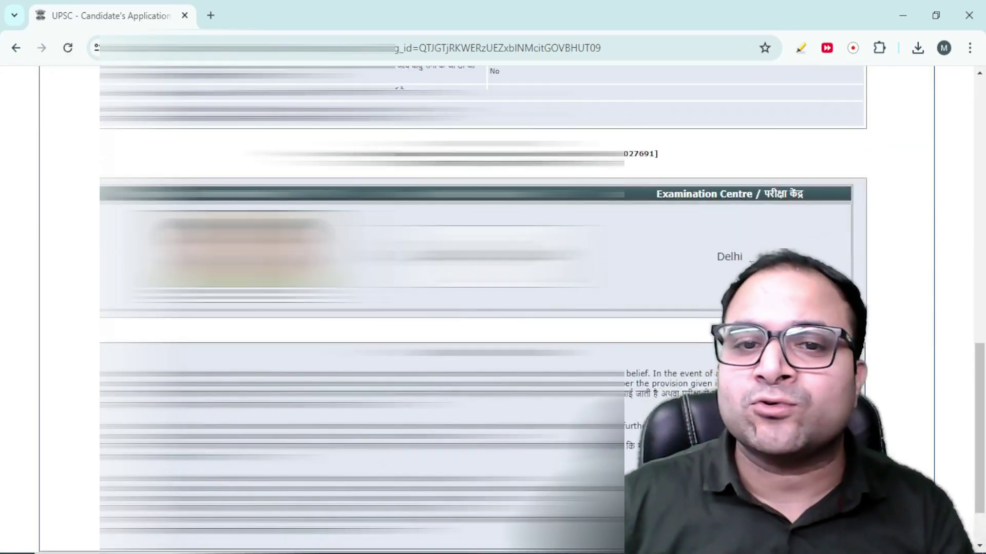
Bring up the print options for the application, dismiss them and review the Part-I and Part-II details of the form
key(ctrl+p)
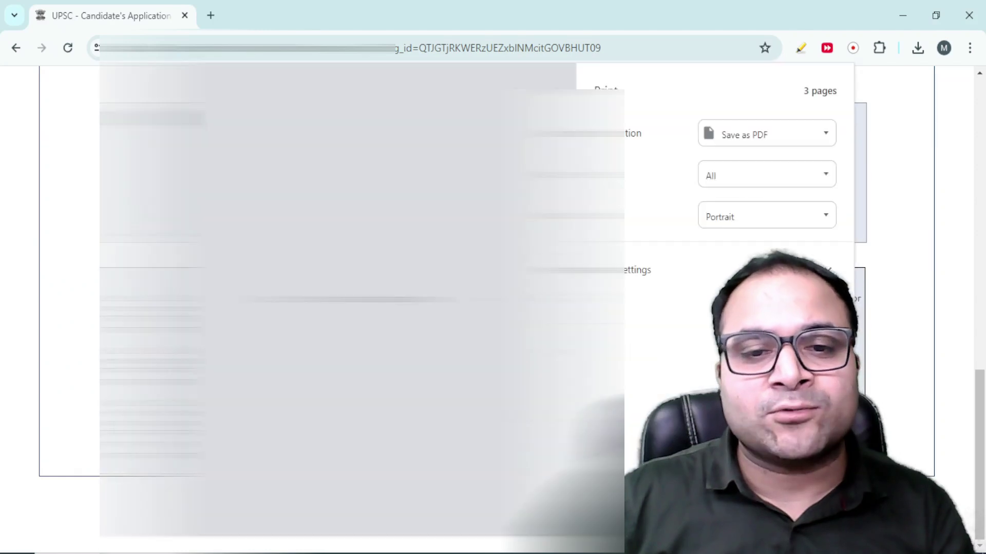
key(Escape)
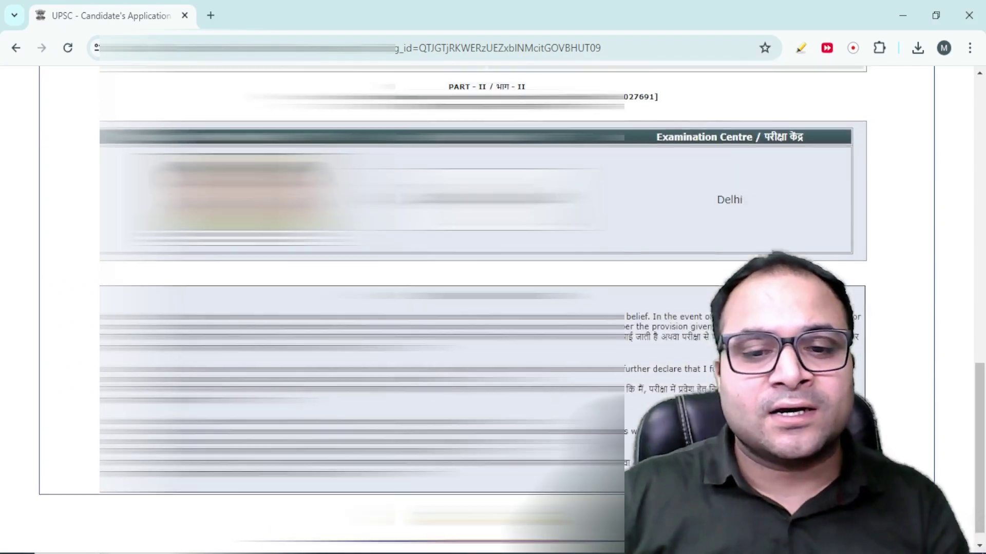
scroll(487, 308, down, 1)
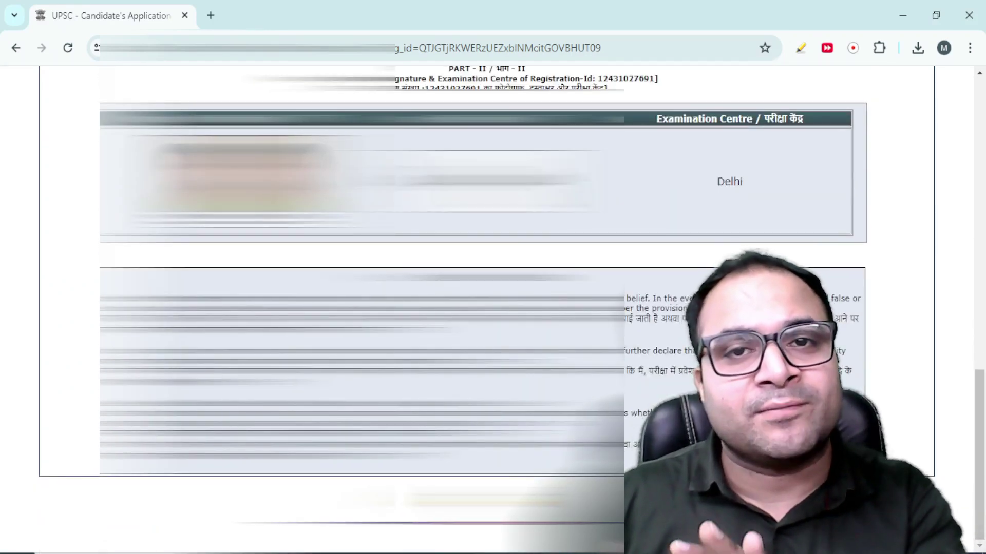
scroll(487, 308, up, 15)
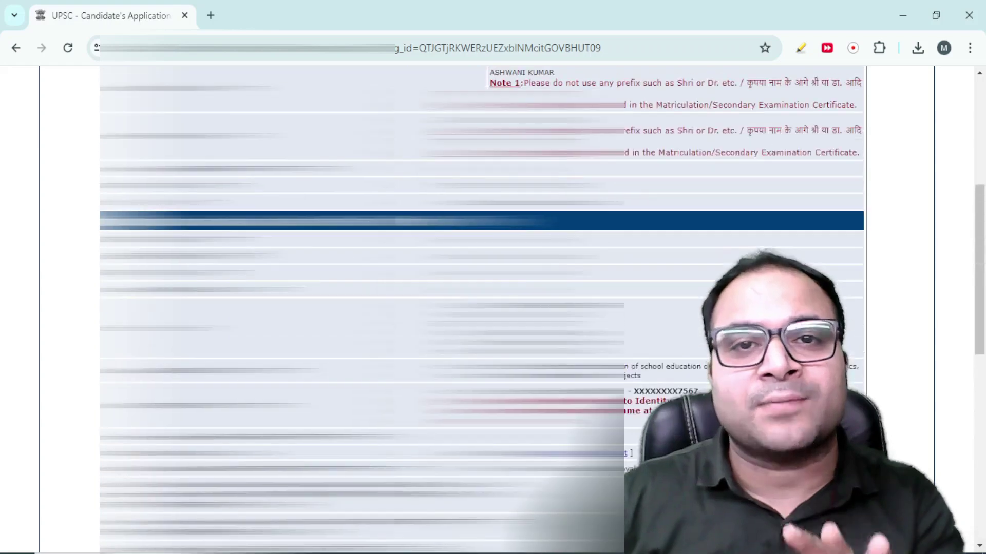
scroll(487, 308, down, 15)
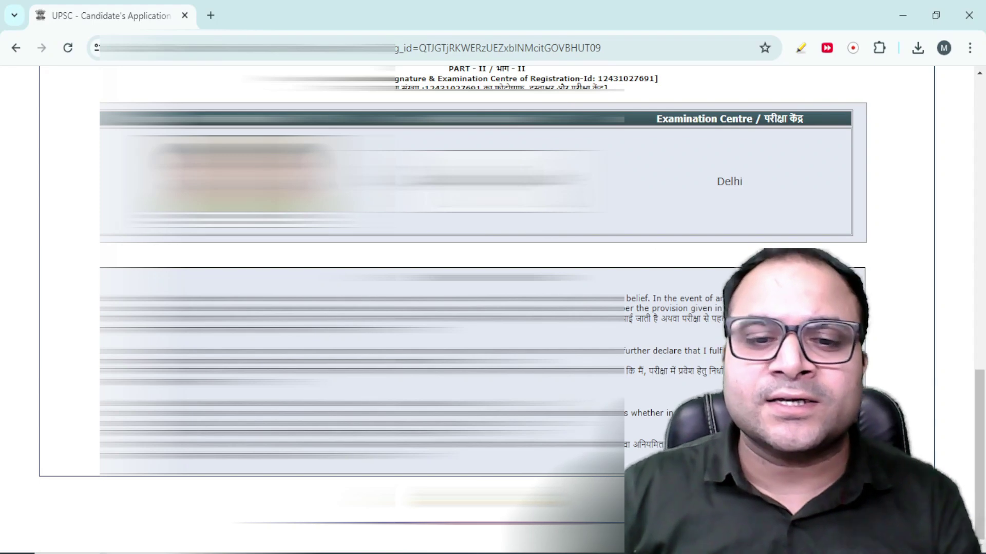
scroll(488, 308, up, 3)
scroll(488, 308, down, 3)
scroll(487, 308, up, 6)
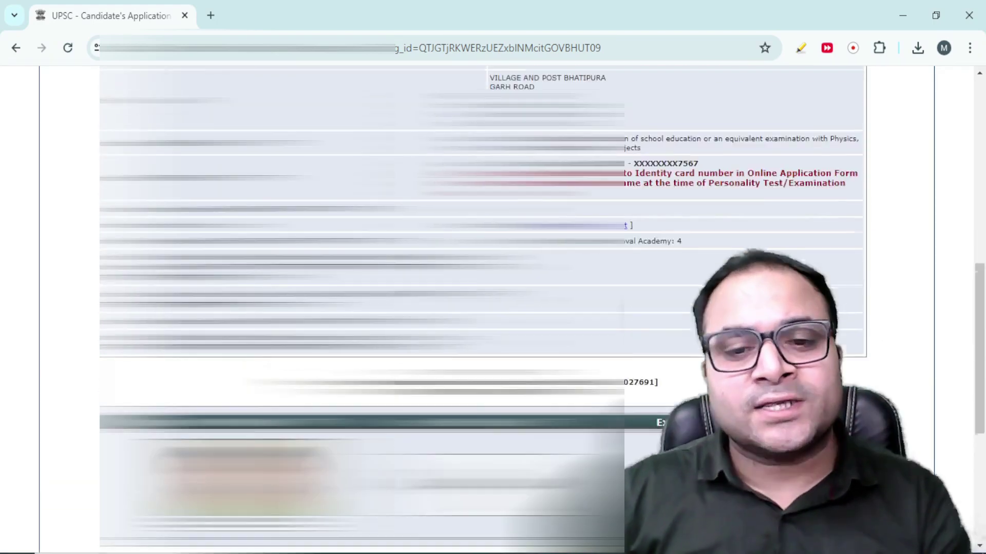
scroll(488, 308, down, 6)
scroll(190, 126, up, 15)
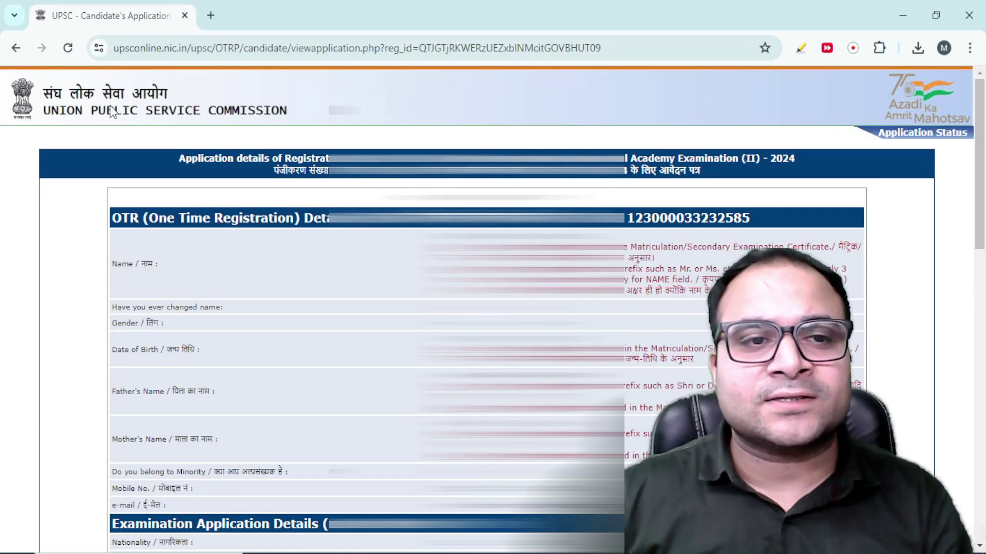
Return to the application status page and log out of the UPSC portal
click(875, 132)
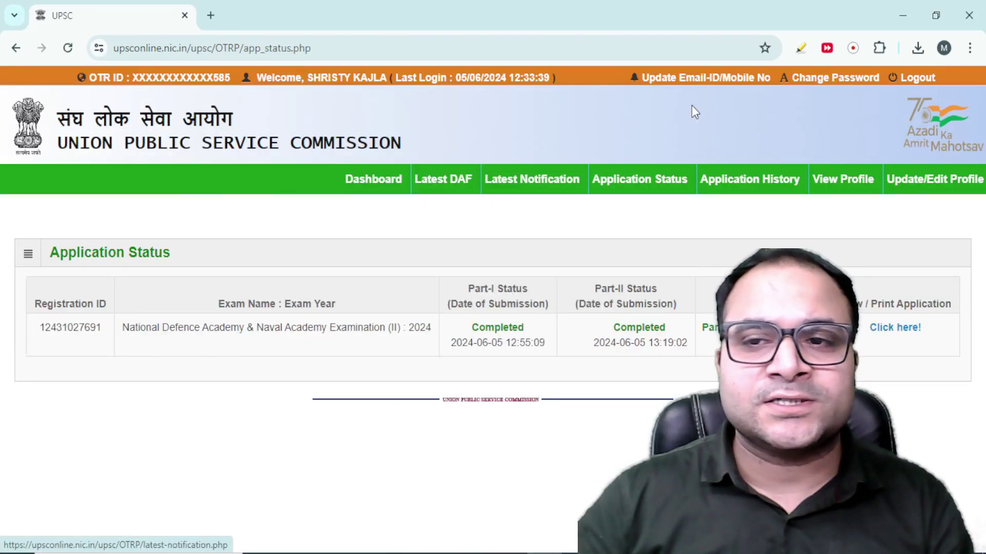
click(904, 82)
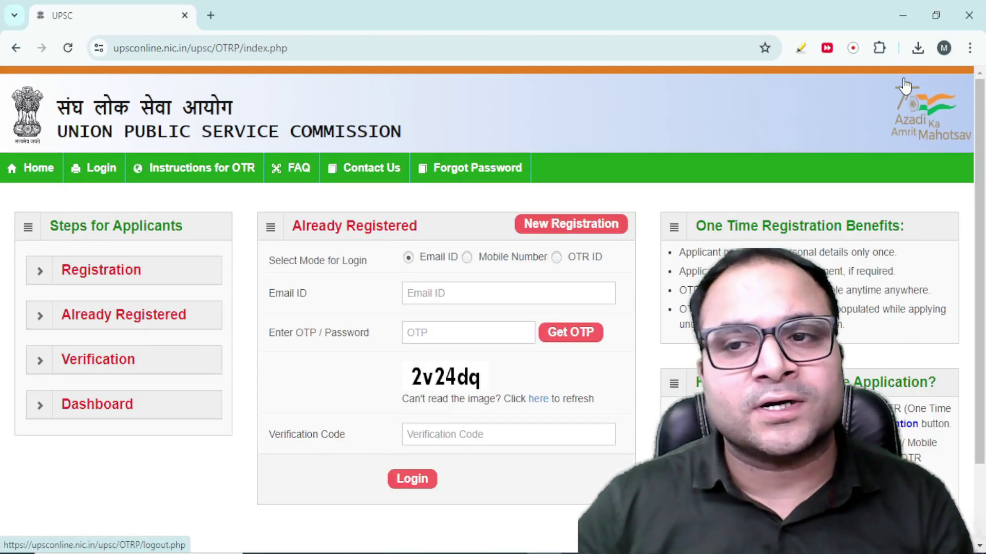
scroll(641, 216, down, 1)
scroll(649, 305, up, 1)
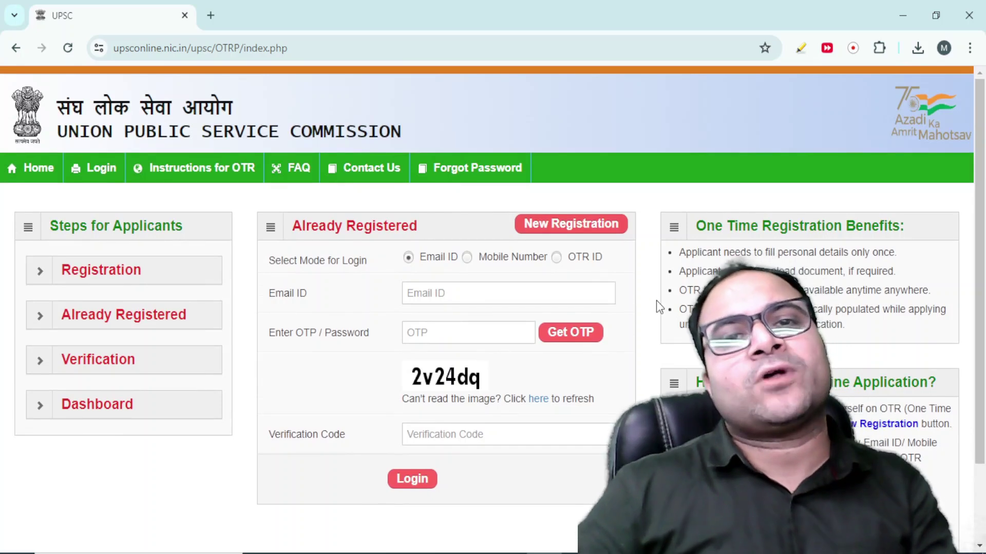